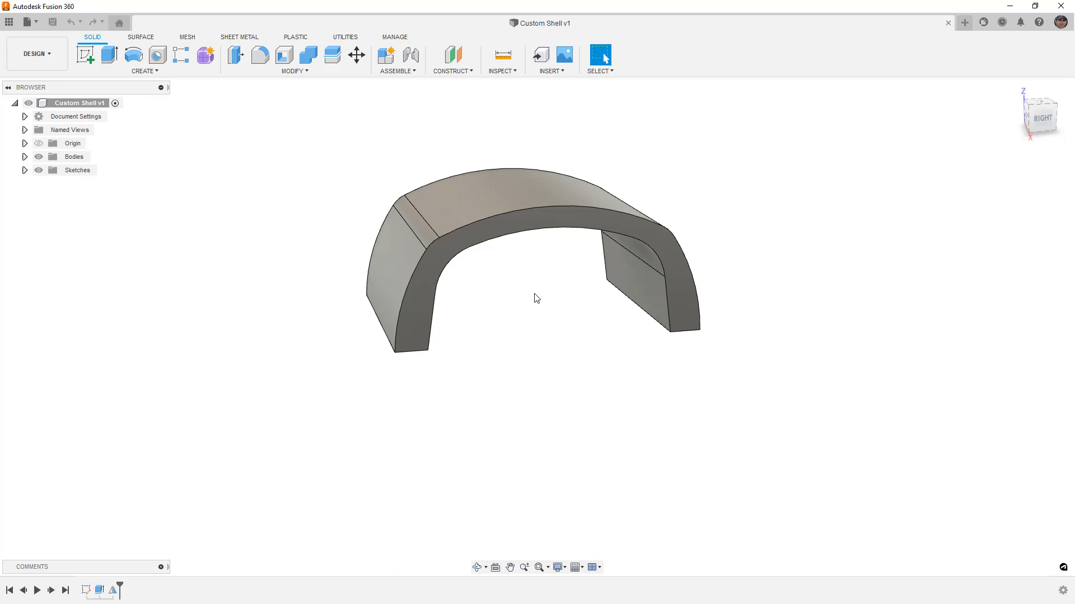
click(87, 592)
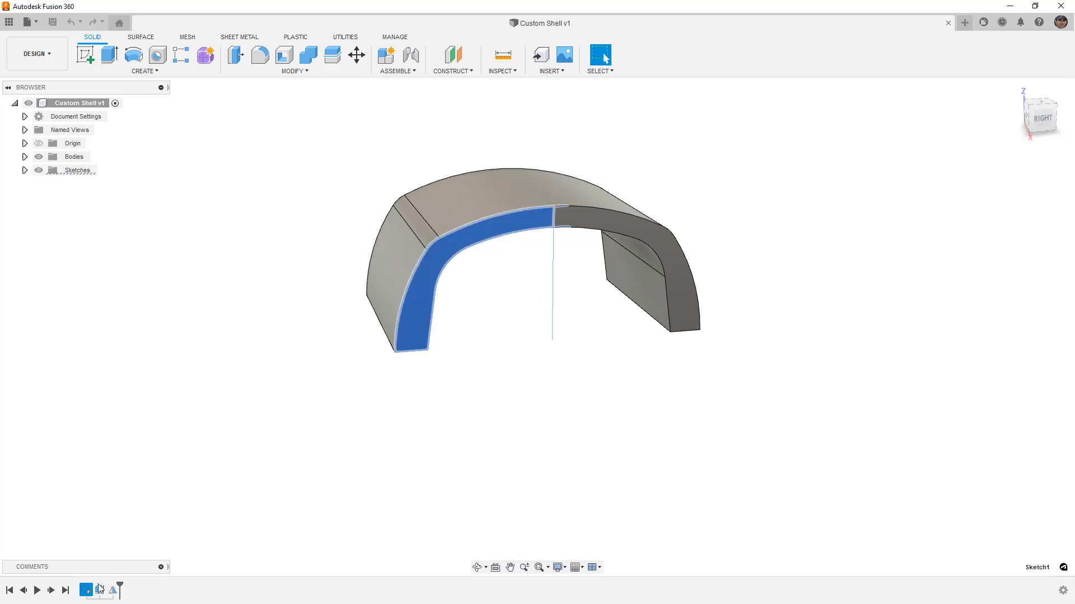
click(477, 567)
mouse_move(494, 360)
mouse_down()
mouse_move(475, 353)
mouse_move(538, 374)
mouse_move(636, 366)
mouse_move(554, 364)
mouse_move(499, 346)
mouse_up()
key(Escape)
click(194, 202)
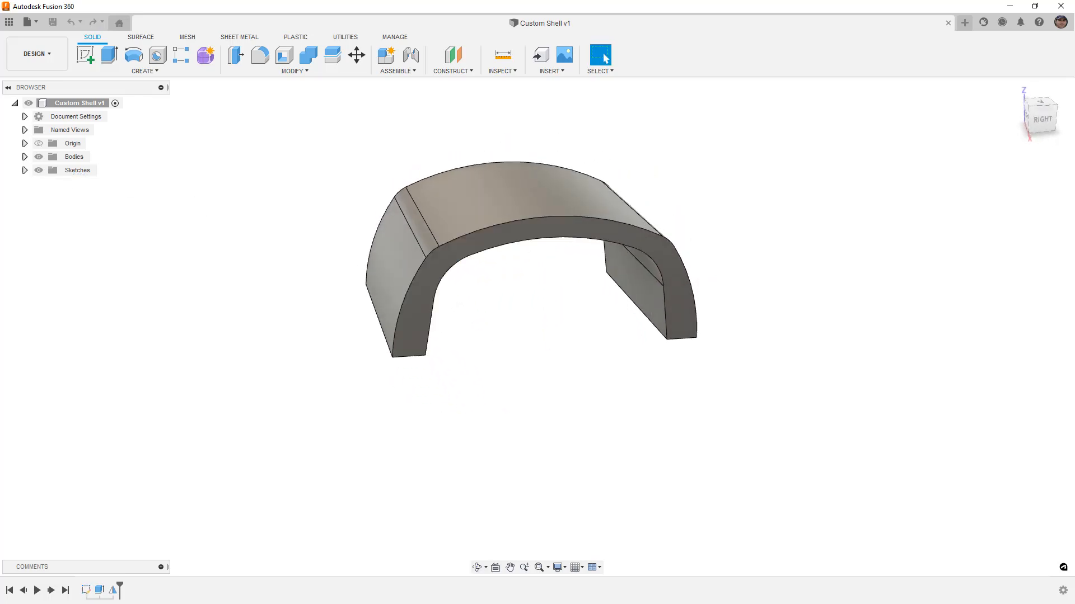
Rename the arch-shaped body as Base.
click(25, 157)
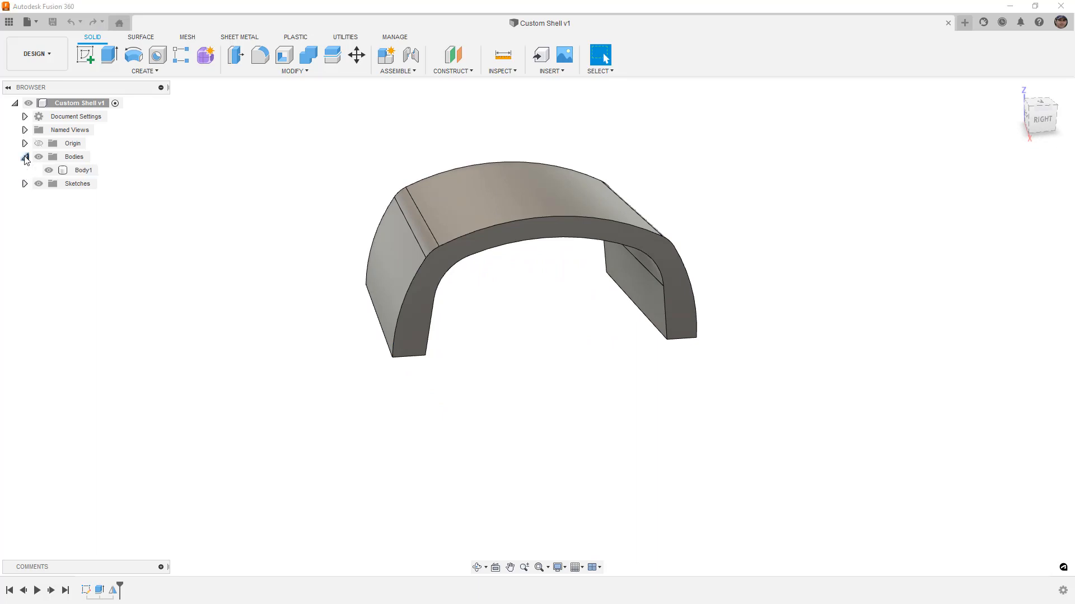
double_click(85, 171)
text(Base)
key(Return)
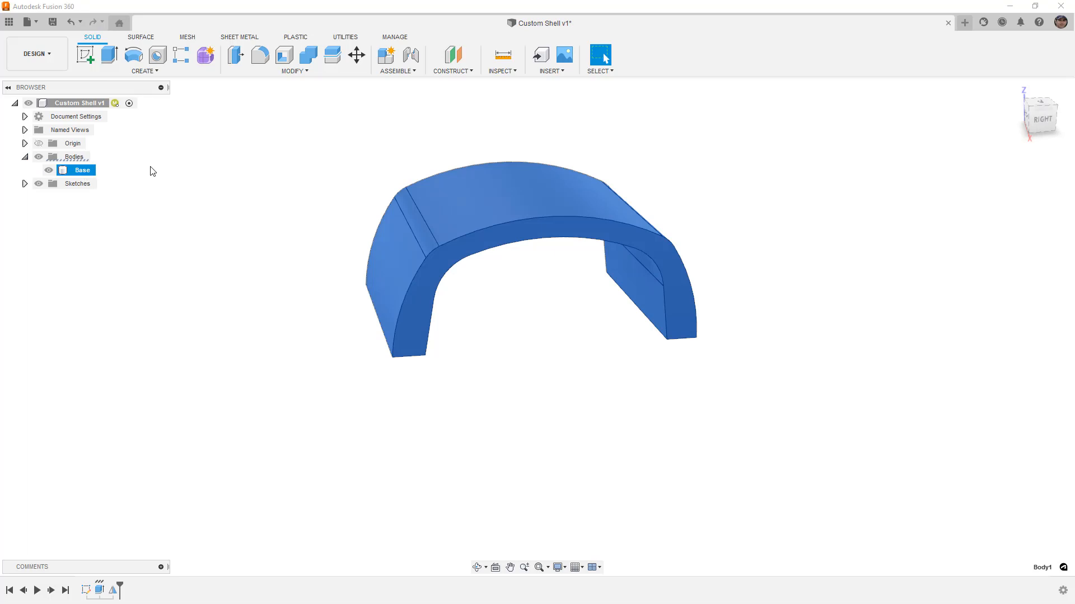
Copy the Base body and paste a duplicate in place in the root component, leaving all move distances at 0.00 mm.
right_click(65, 173)
click(96, 301)
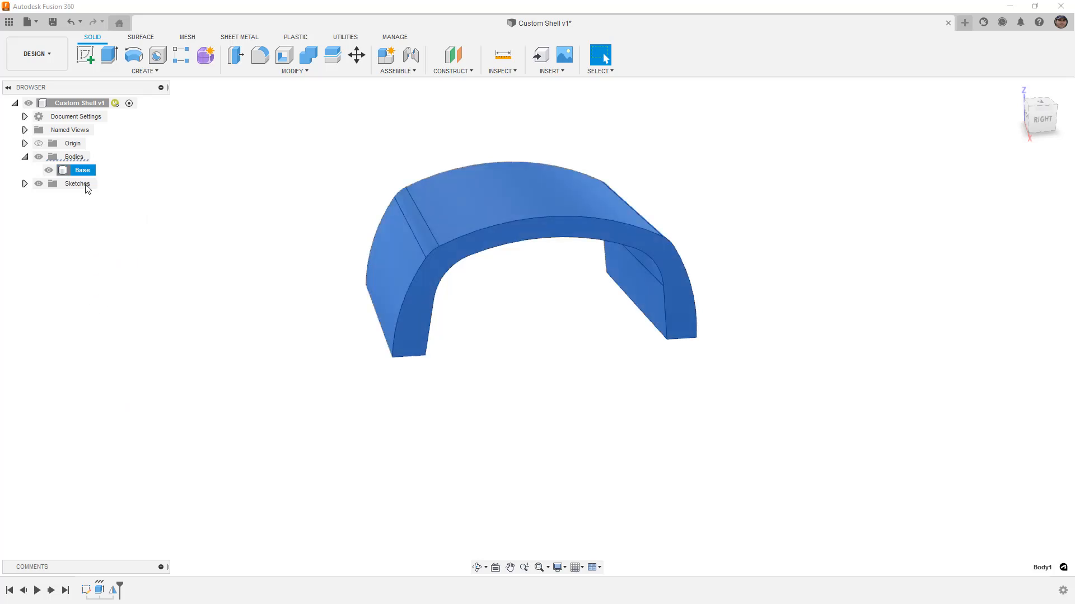
right_click(72, 103)
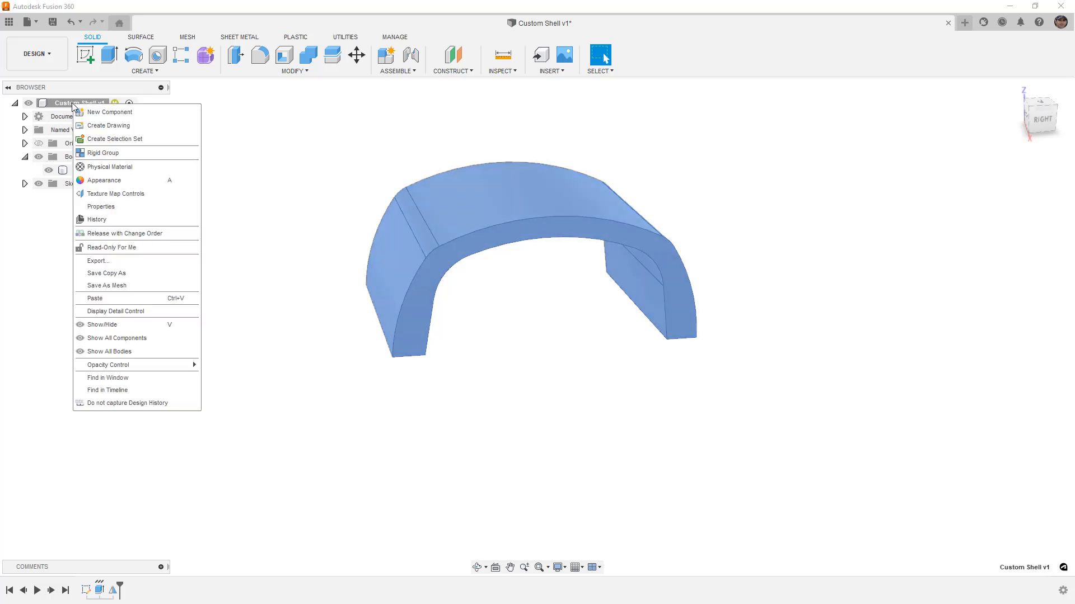
click(104, 299)
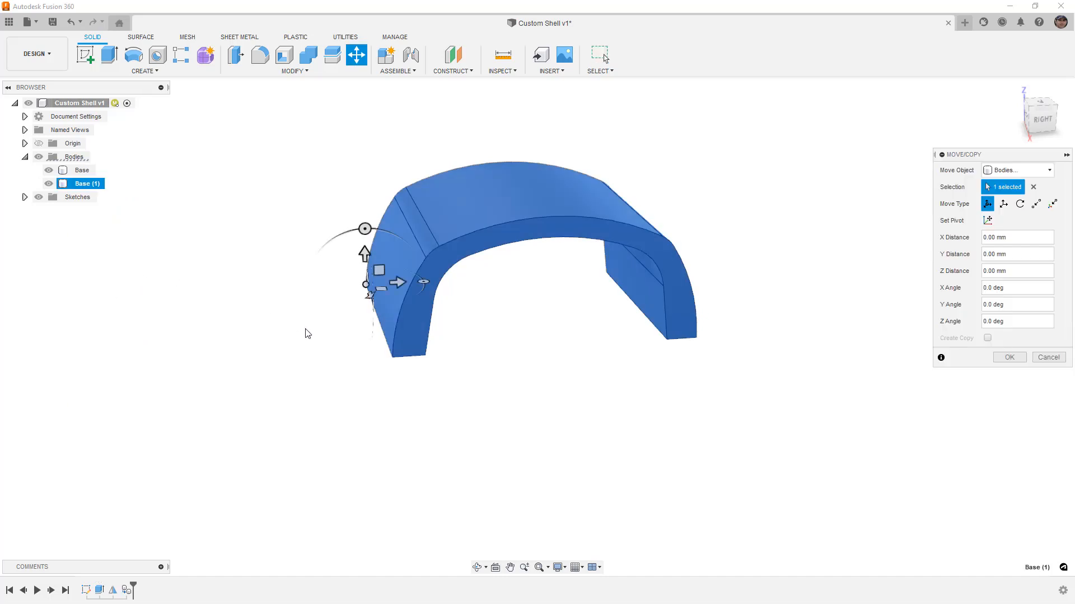
click(1009, 357)
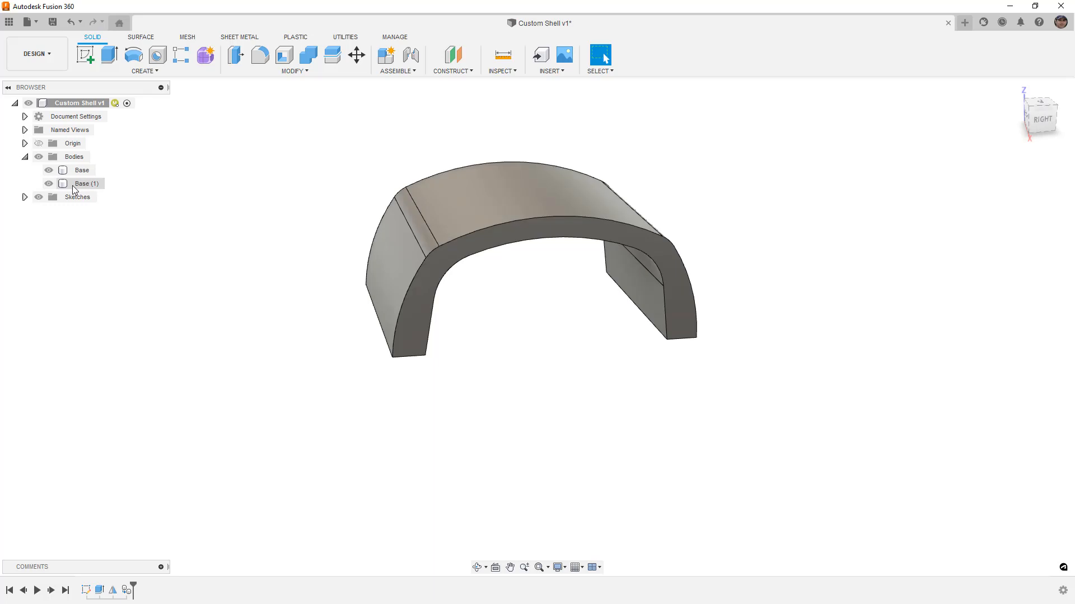
Hide the Base body and shell the whole duplicate body with a 2 mm inside thickness.
click(48, 170)
click(285, 59)
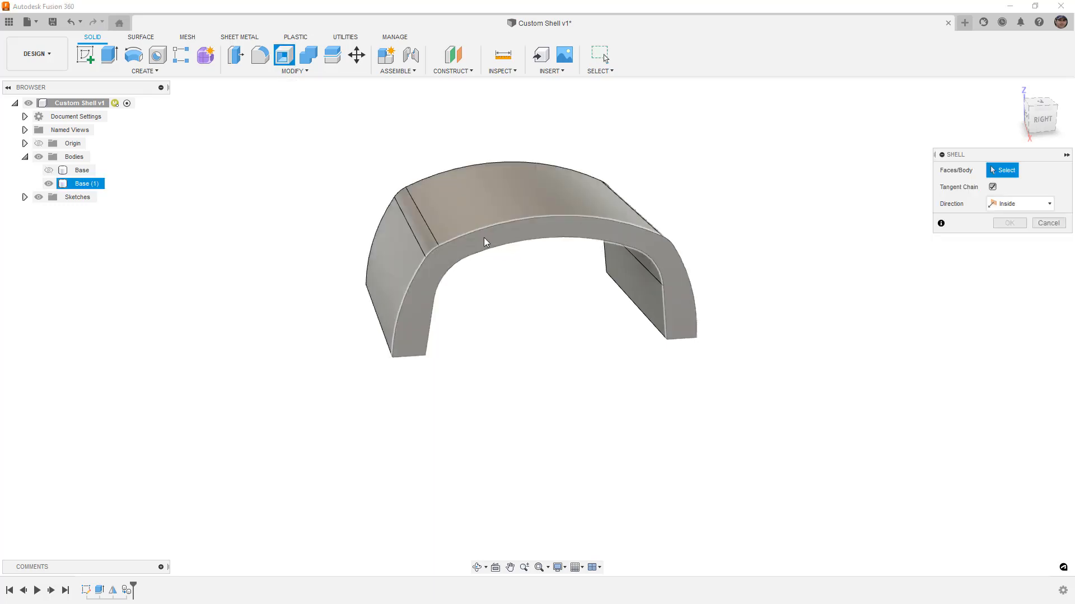
click(83, 184)
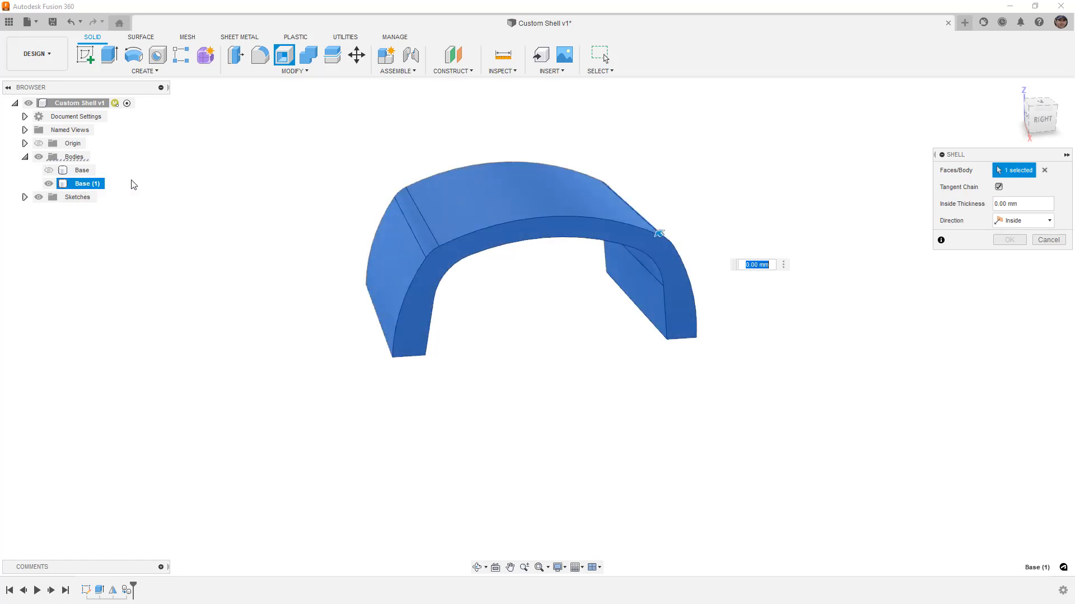
text(2)
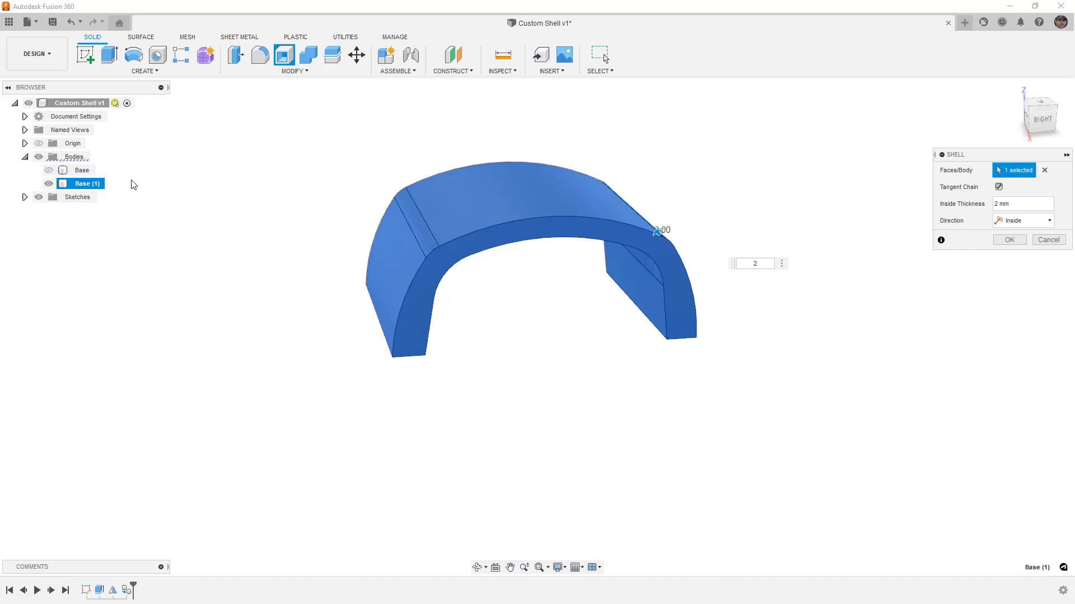
click(1009, 239)
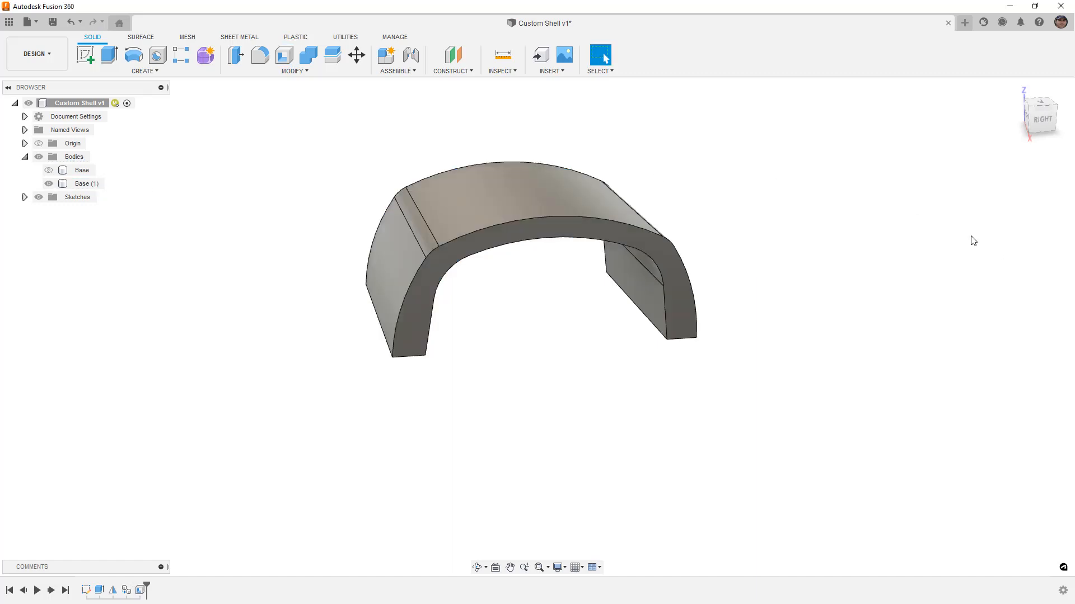
Create a section analysis through the shelled body from the YZ origin plane, moving the cut along the body's length.
click(513, 77)
click(520, 197)
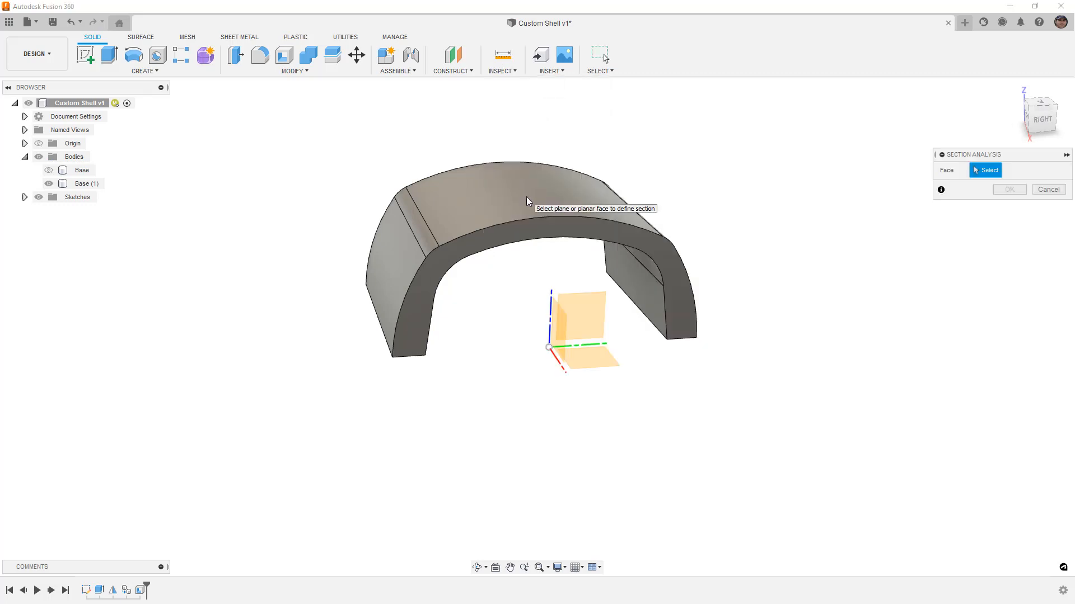
click(589, 318)
shift+middle_drag(580, 318, 628, 339)
drag(616, 344, 567, 339)
shift+middle_drag(537, 336, 499, 319)
click(1008, 273)
Examine the shelled copy's hollow interior in section with Base hidden, and select its inner end face.
click(49, 185)
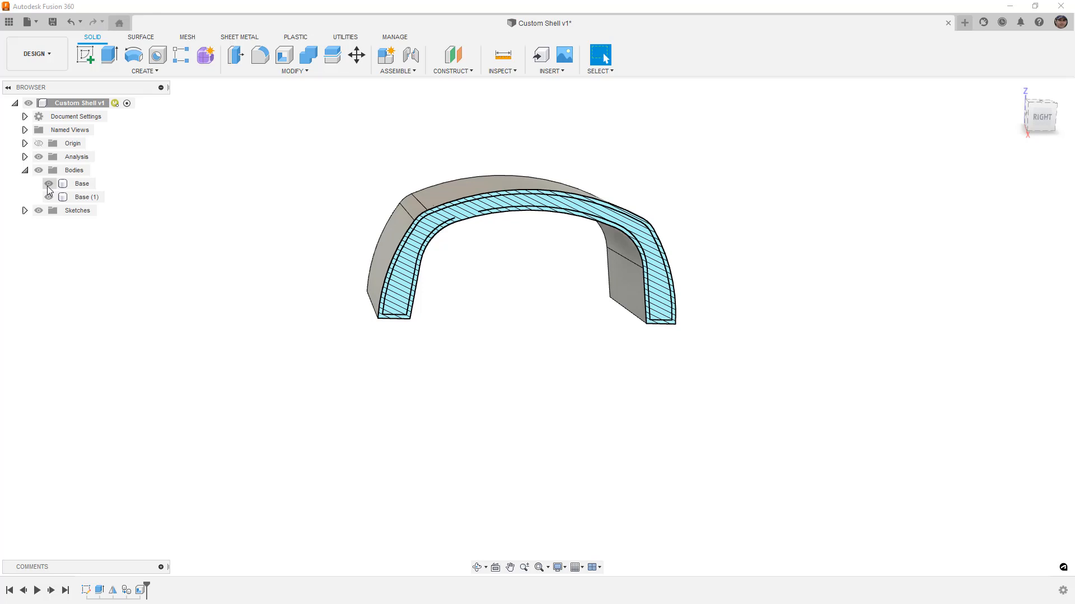
click(49, 185)
shift+middle_drag(449, 245, 455, 300)
click(433, 213)
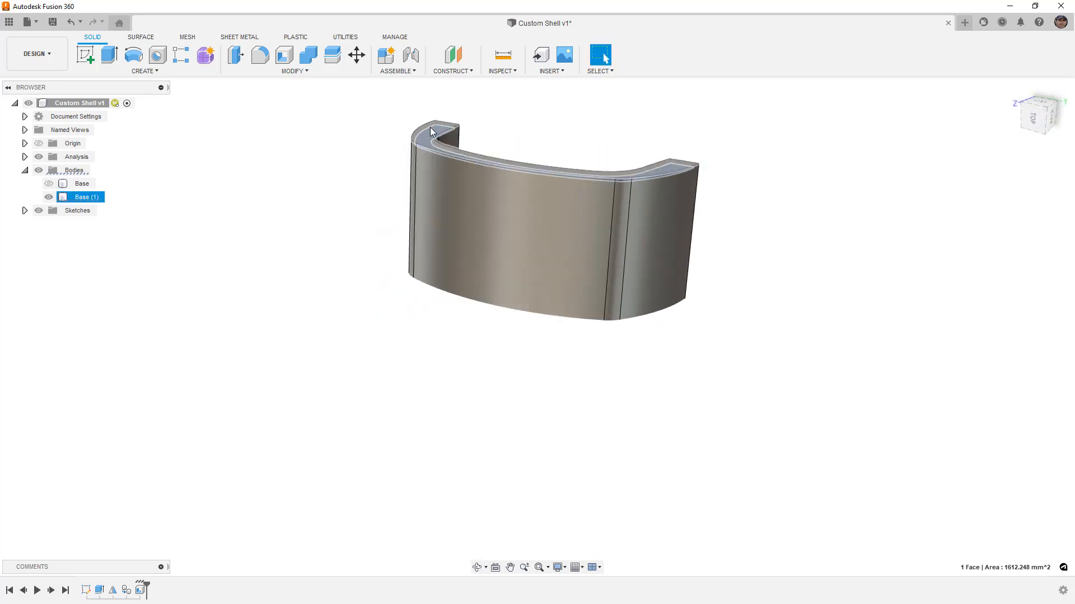
shift+middle_drag(461, 336, 458, 236)
click(604, 54)
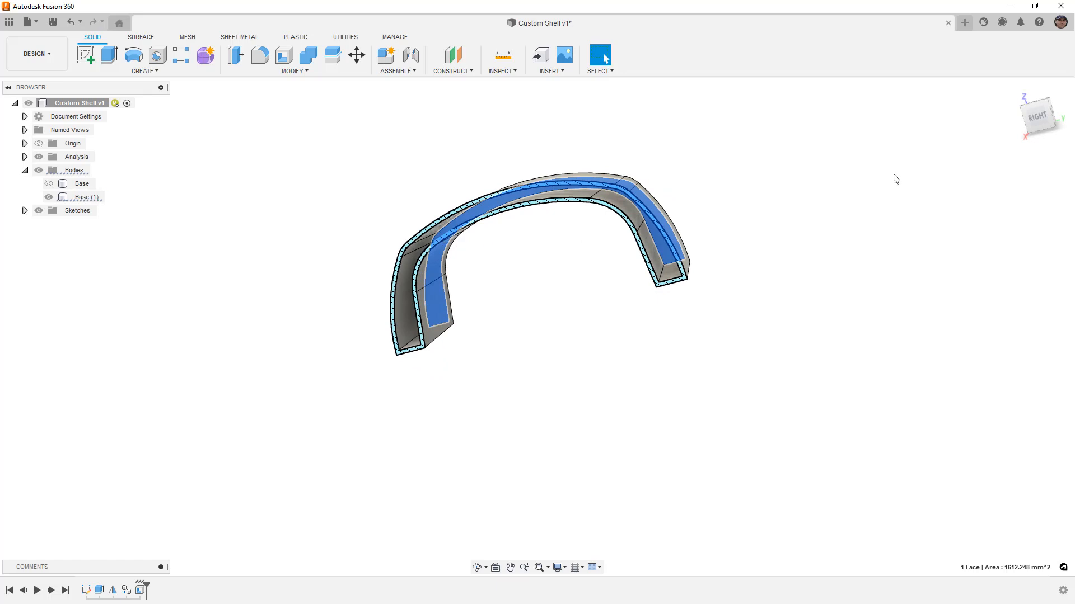
View the section from the right side and compare the shelled copy with the Base body by showing and hiding Base.
click(1037, 117)
click(541, 292)
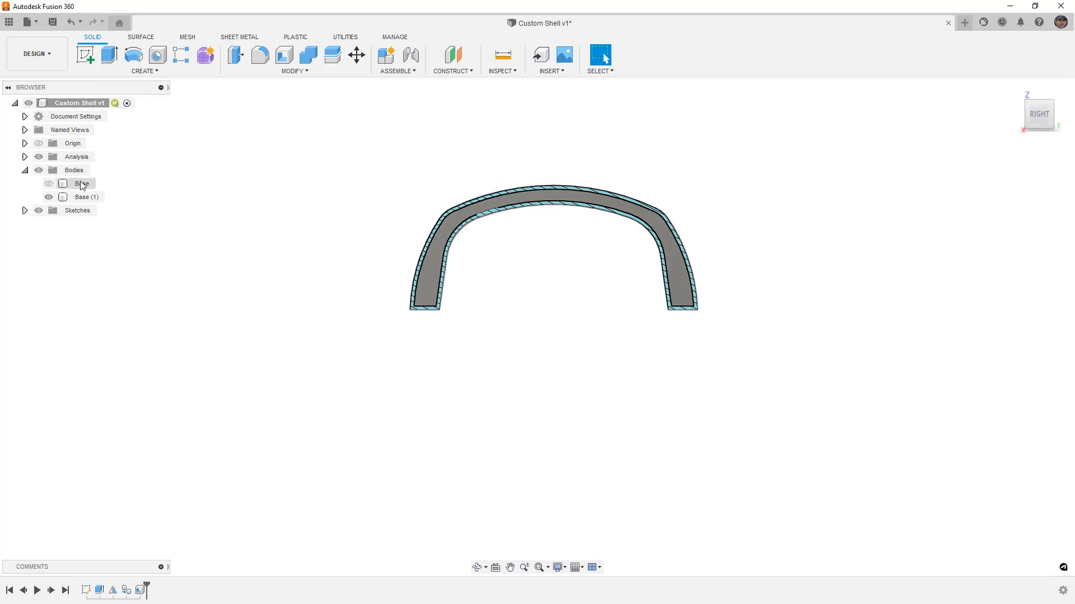
click(49, 184)
click(77, 198)
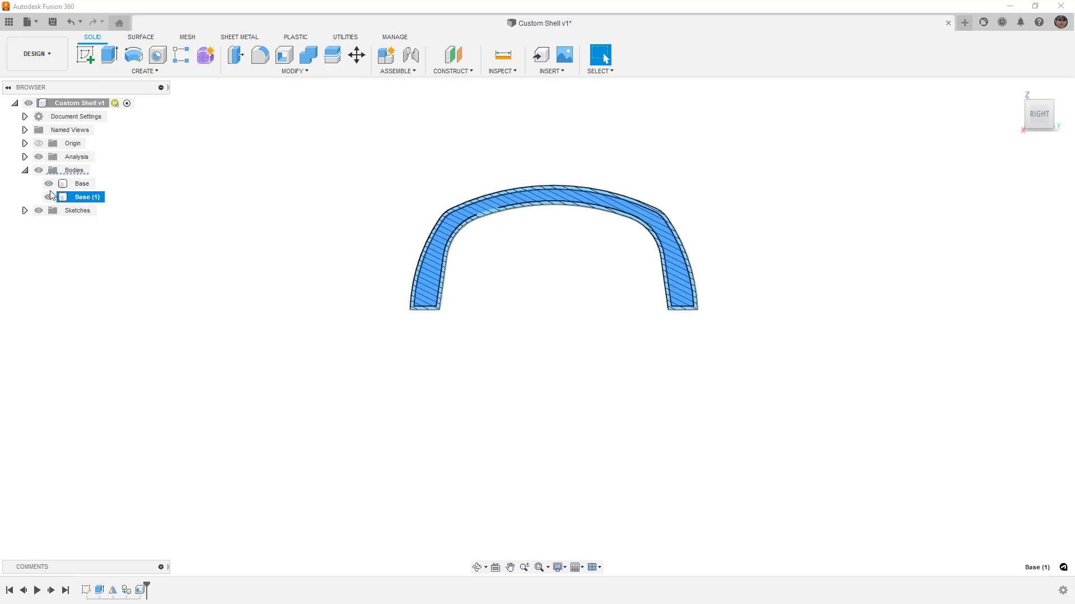
click(49, 183)
click(275, 138)
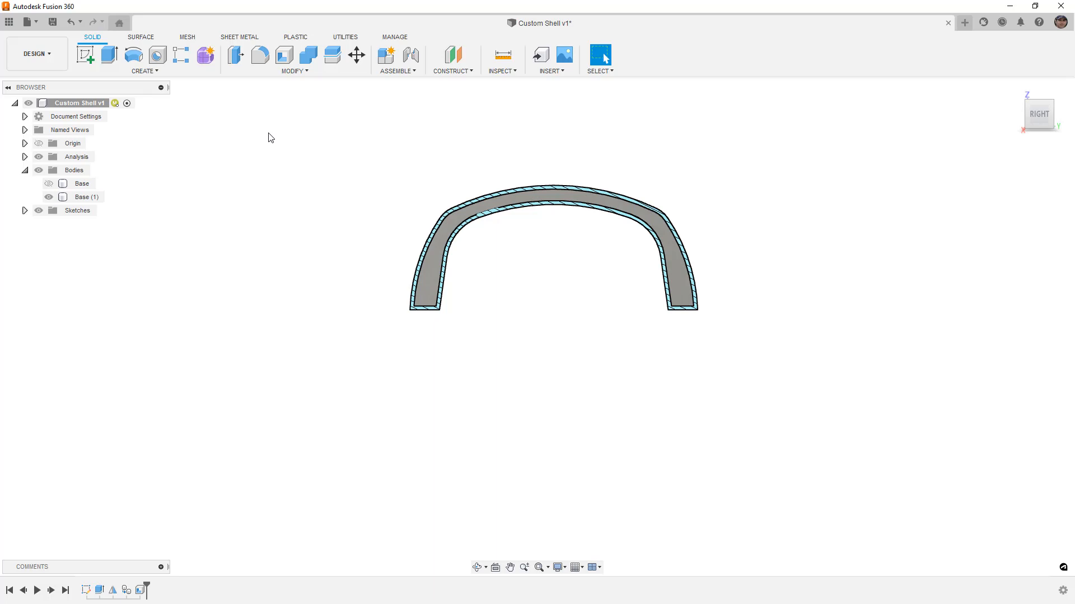
Start a surface Offset and select the shelled copy's chained inner faces, the leg bottoms and the inner end face.
click(140, 37)
click(145, 71)
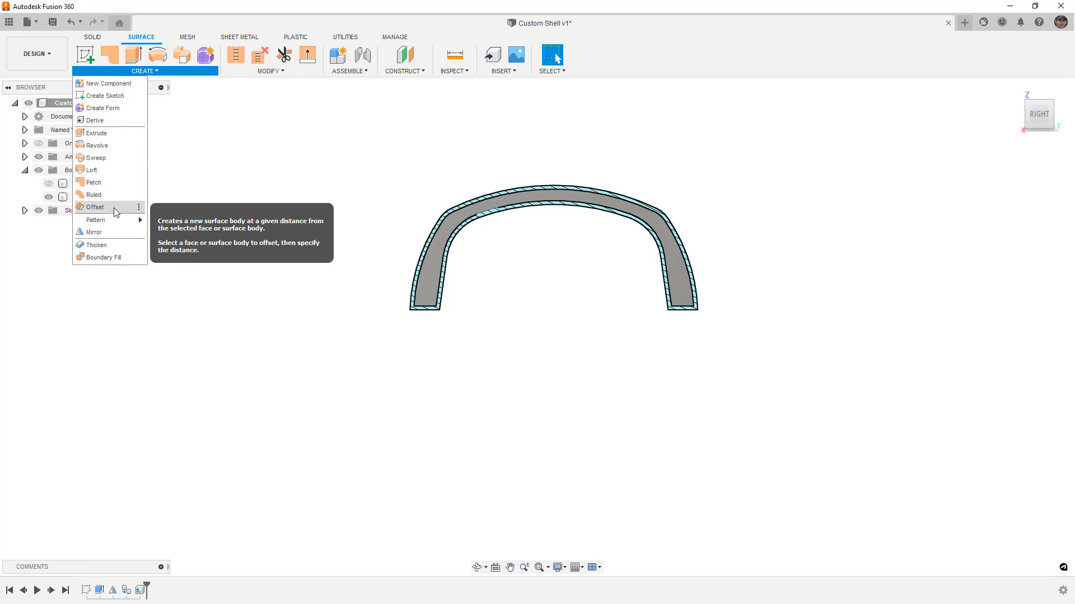
click(113, 207)
shift+middle_drag(555, 269, 529, 295)
scroll(427, 272, up, 2)
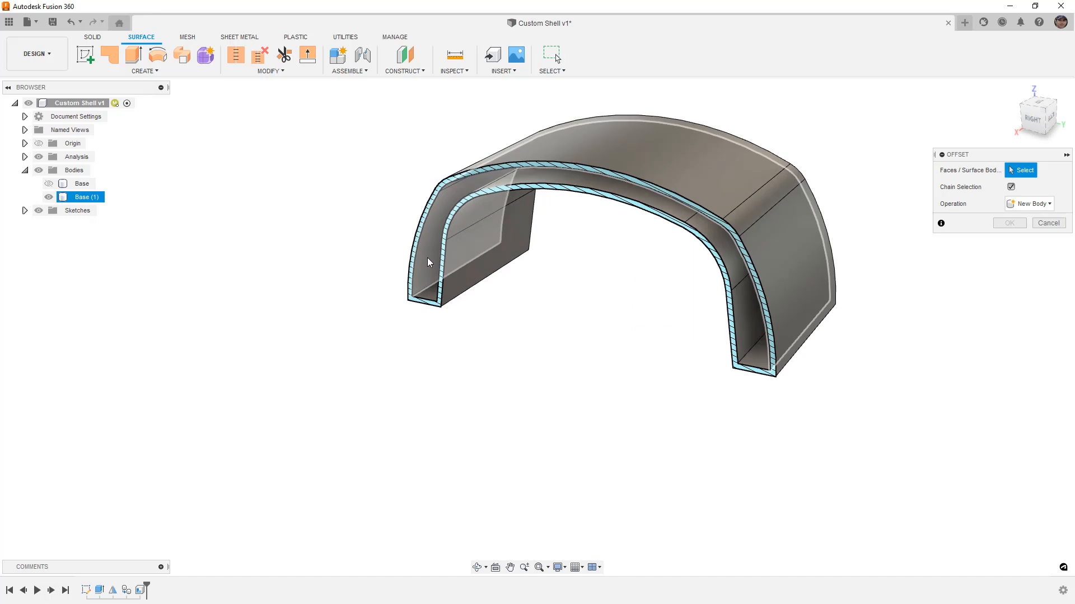
click(429, 263)
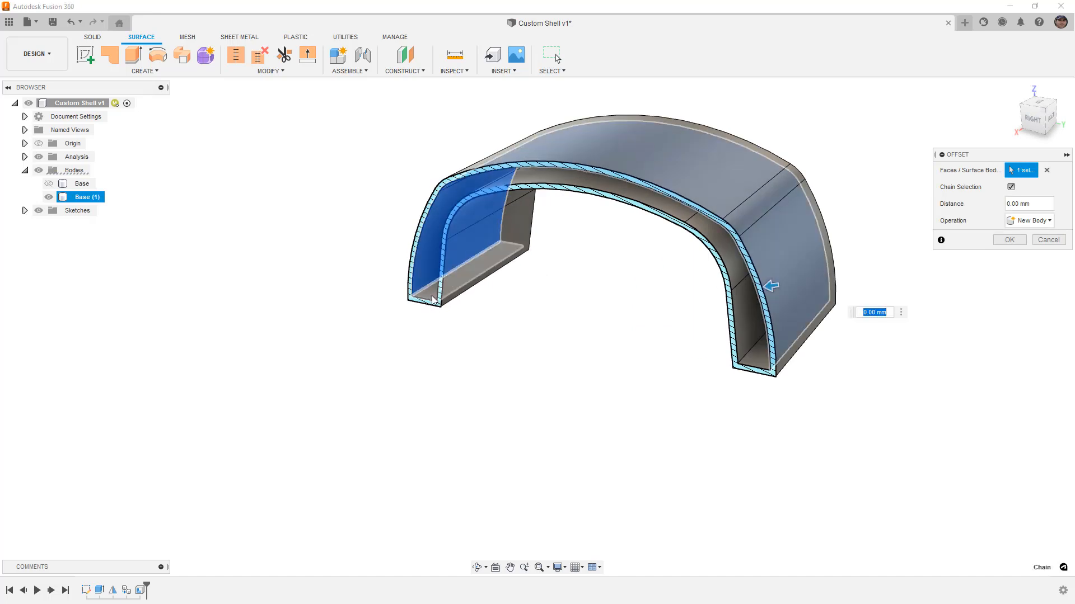
click(425, 284)
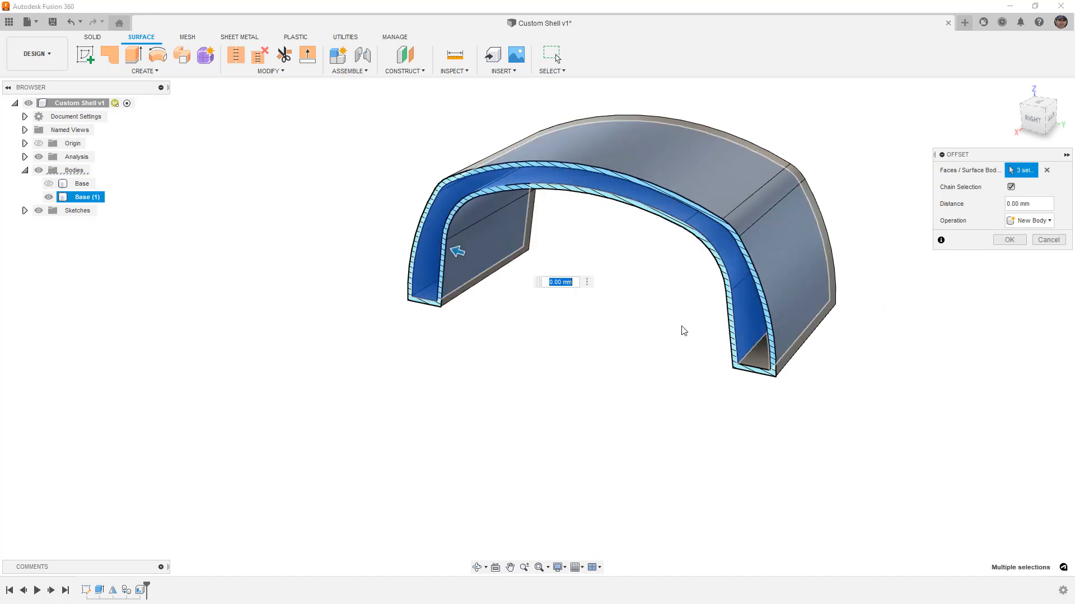
click(760, 364)
shift+middle_drag(646, 350, 738, 188)
click(719, 182)
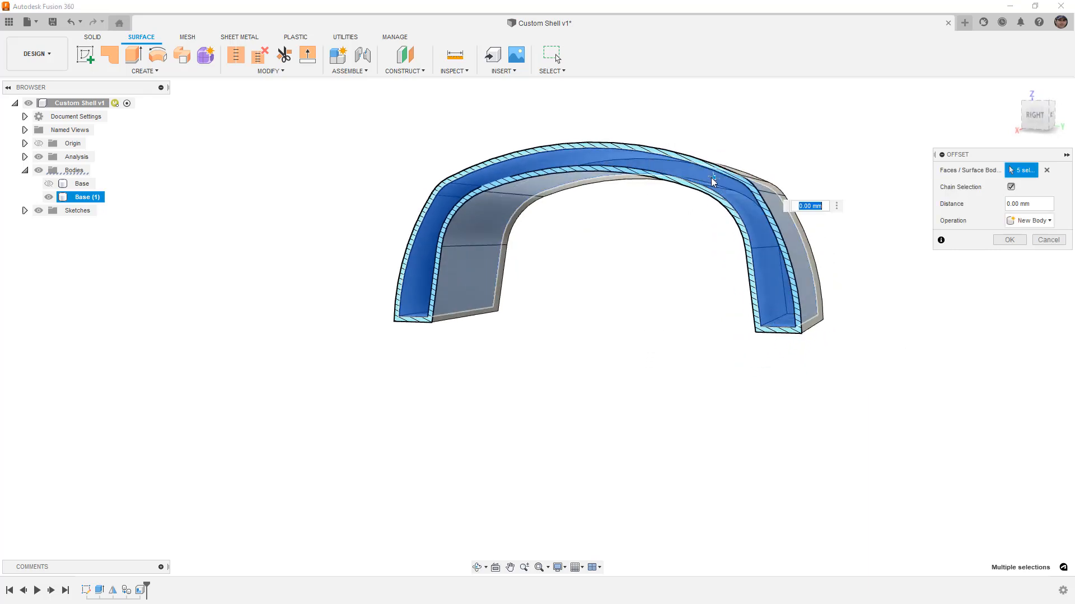
shift+middle_drag(362, 240, 389, 245)
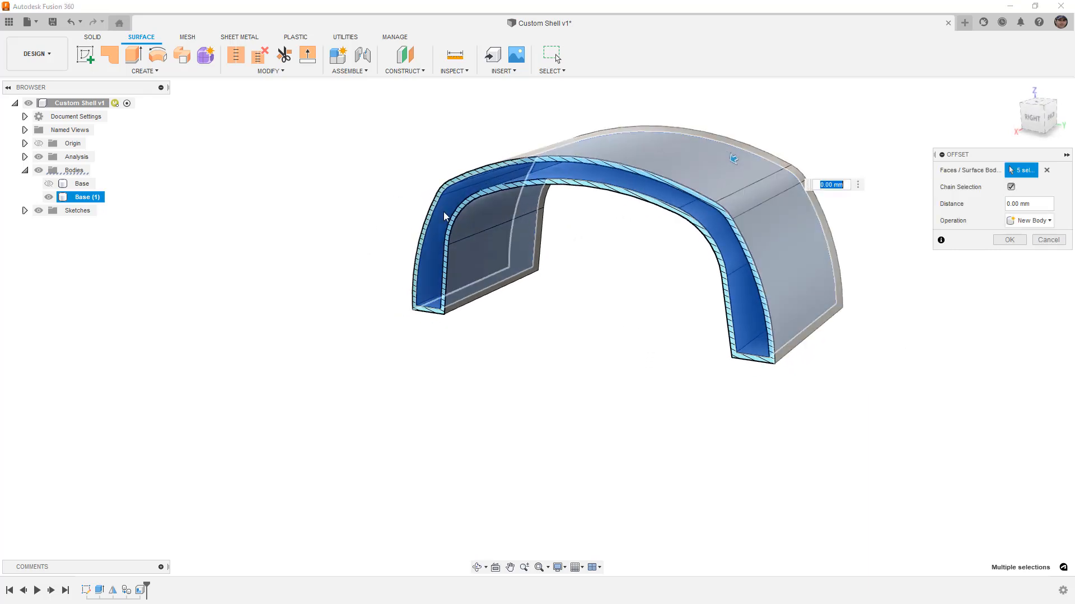
Hide the section analysis, add the remaining inner end face and create the offset as a new body at 0.00 mm distance.
click(38, 157)
shift+middle_drag(434, 197, 477, 202)
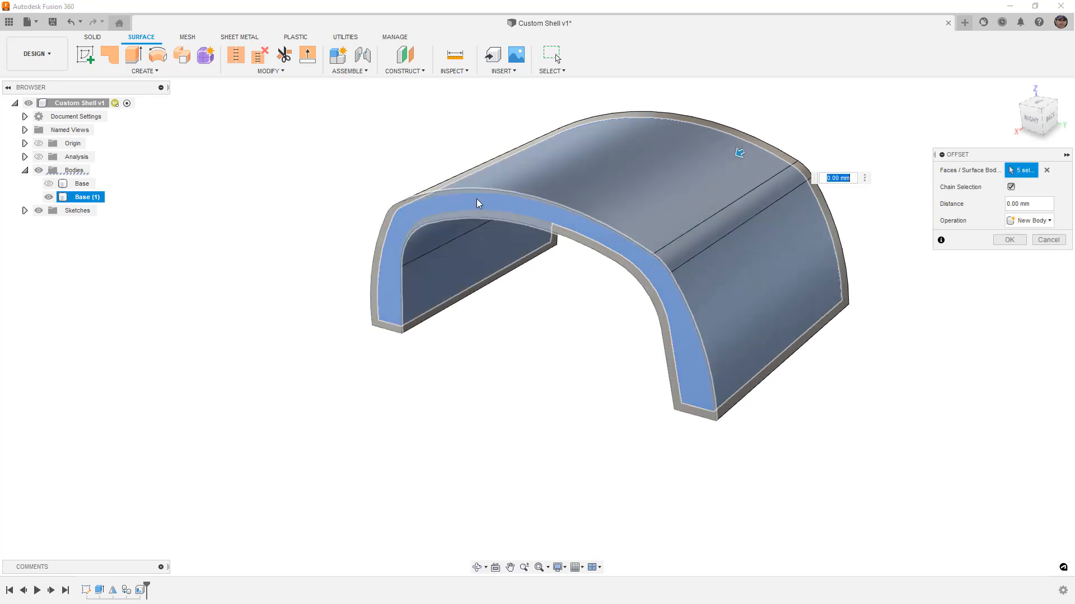
click(478, 203)
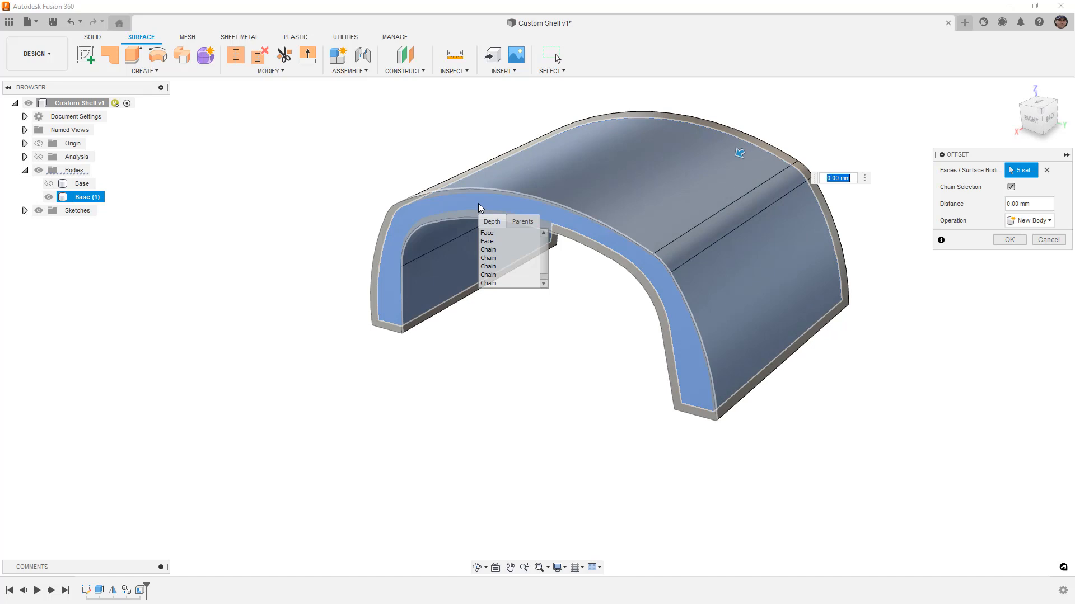
click(498, 241)
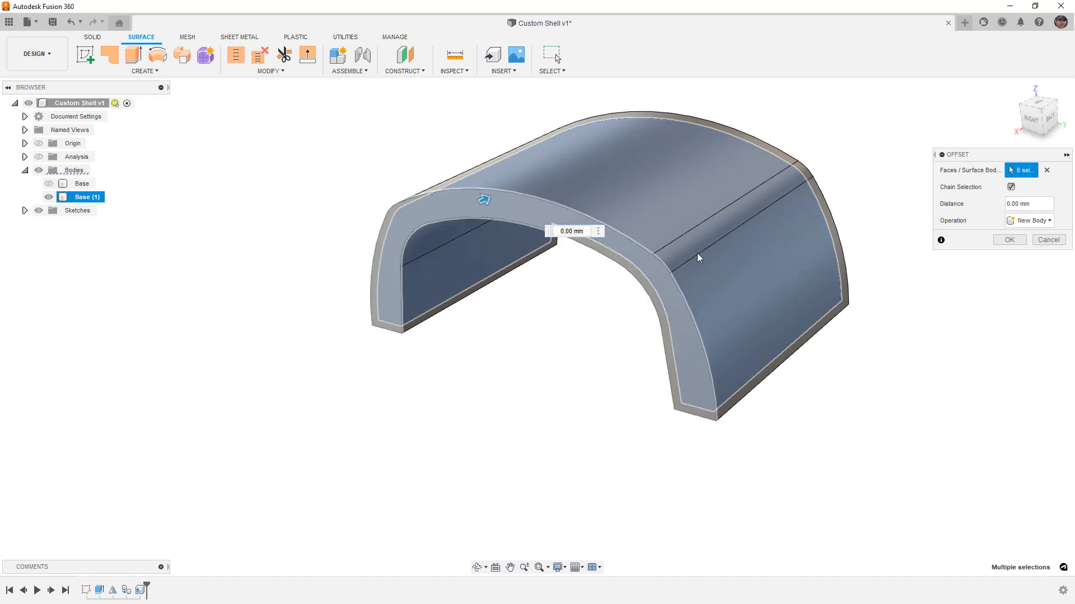
click(1015, 241)
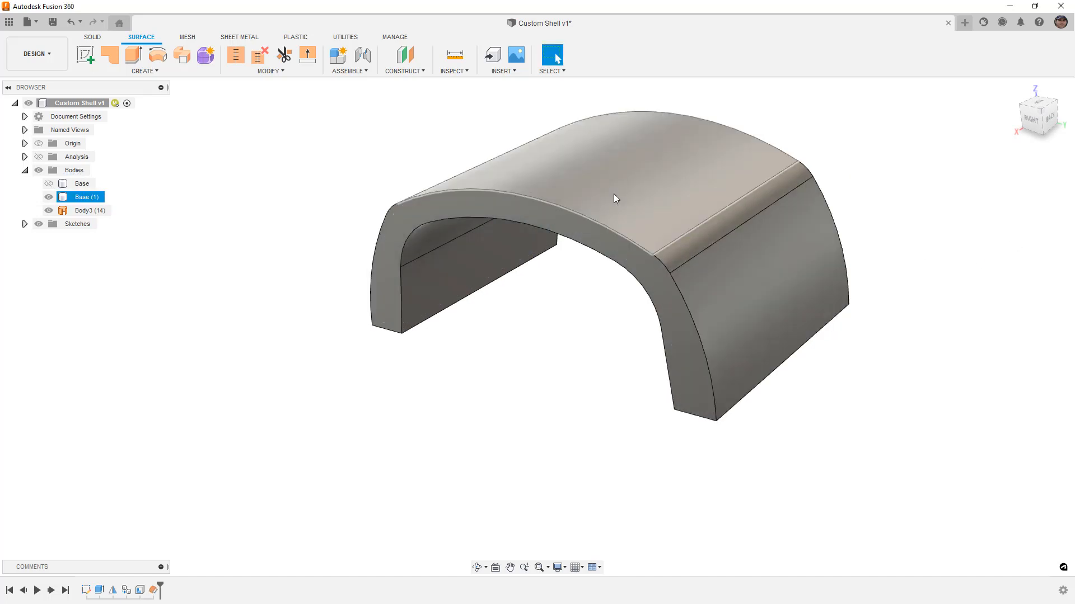
Hide the shelled copy and inspect the offset surface body on its own.
click(49, 197)
click(89, 211)
shift+middle_drag(335, 190, 441, 184)
drag(515, 148, 498, 168)
key(Escape)
Stitch the offset surface body into a new body with a 0.10 mm tolerance.
click(92, 210)
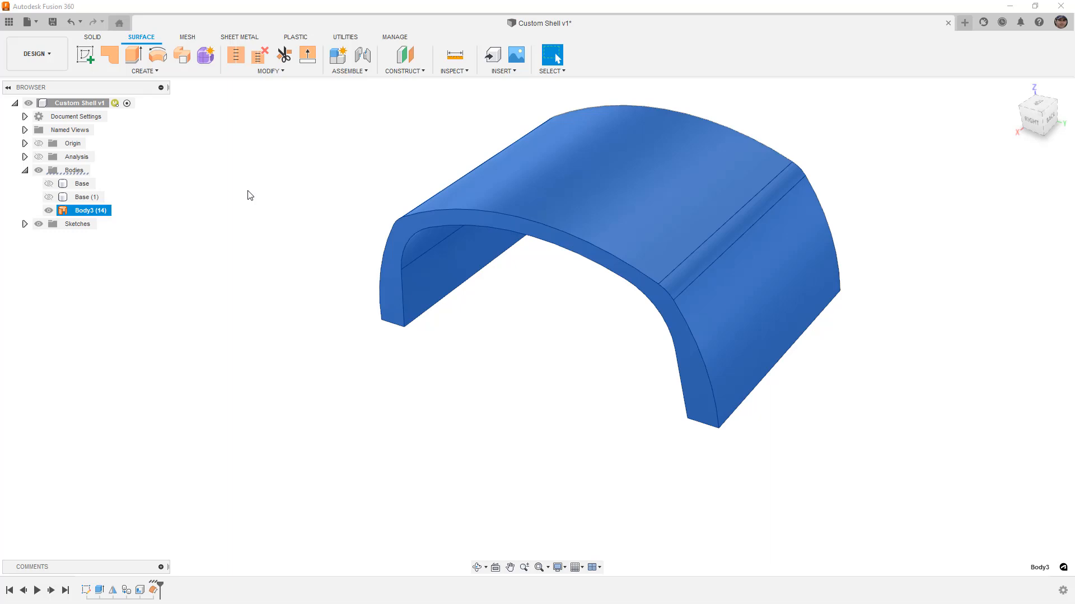
click(241, 56)
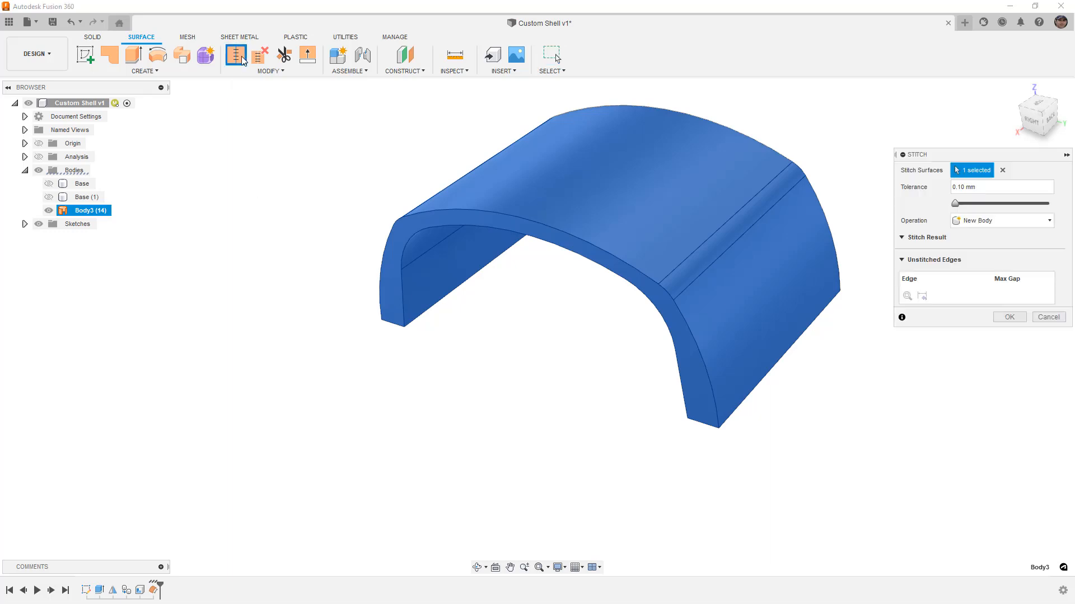
click(1007, 319)
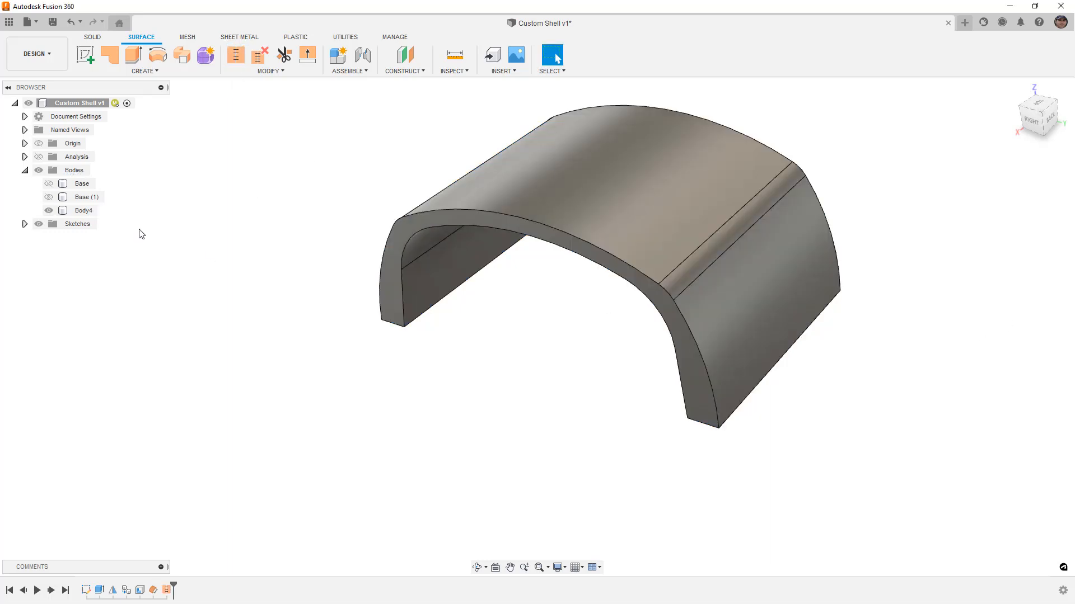
Compare the stitched inner body with the shelled copy by showing the copy around it and hiding it again.
click(82, 211)
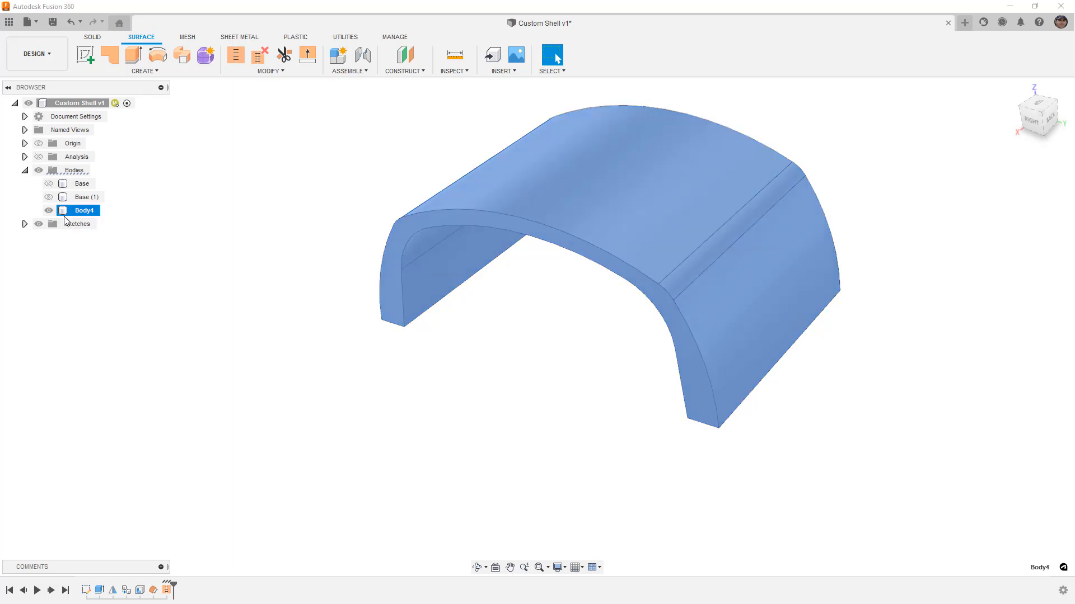
click(49, 197)
shift+middle_drag(221, 257, 192, 230)
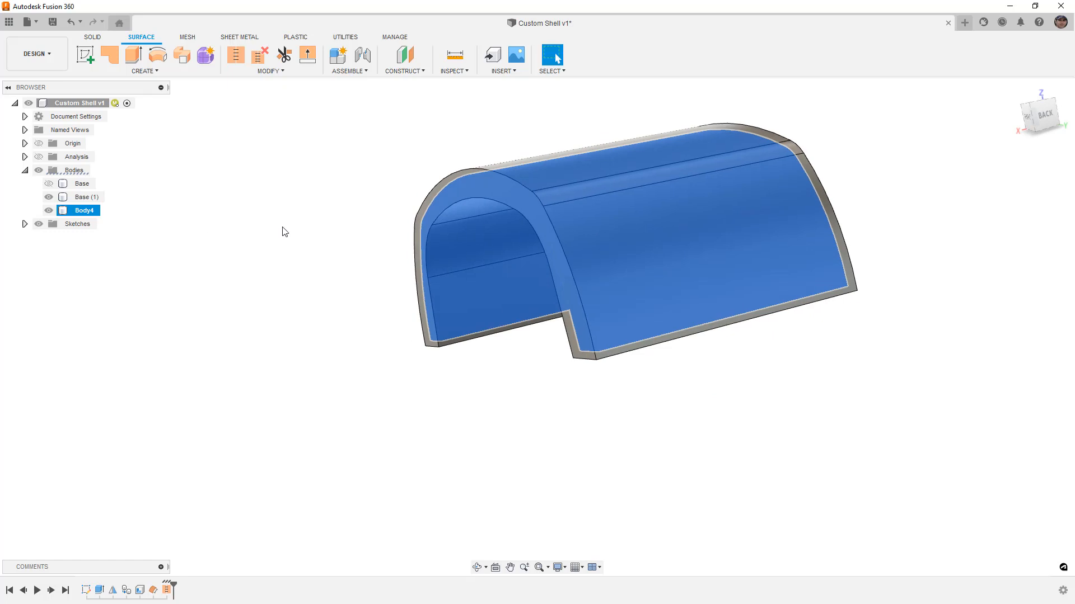
click(193, 232)
click(49, 197)
shift+middle_drag(144, 202, 292, 204)
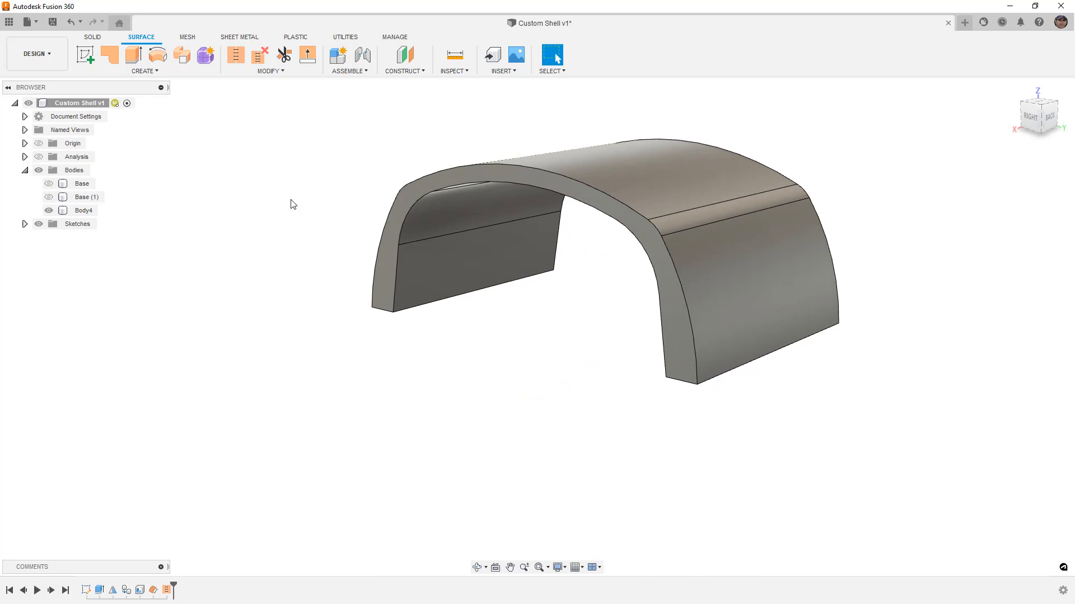
Hide the stitched inner body and display only the original Base body.
click(49, 211)
click(49, 197)
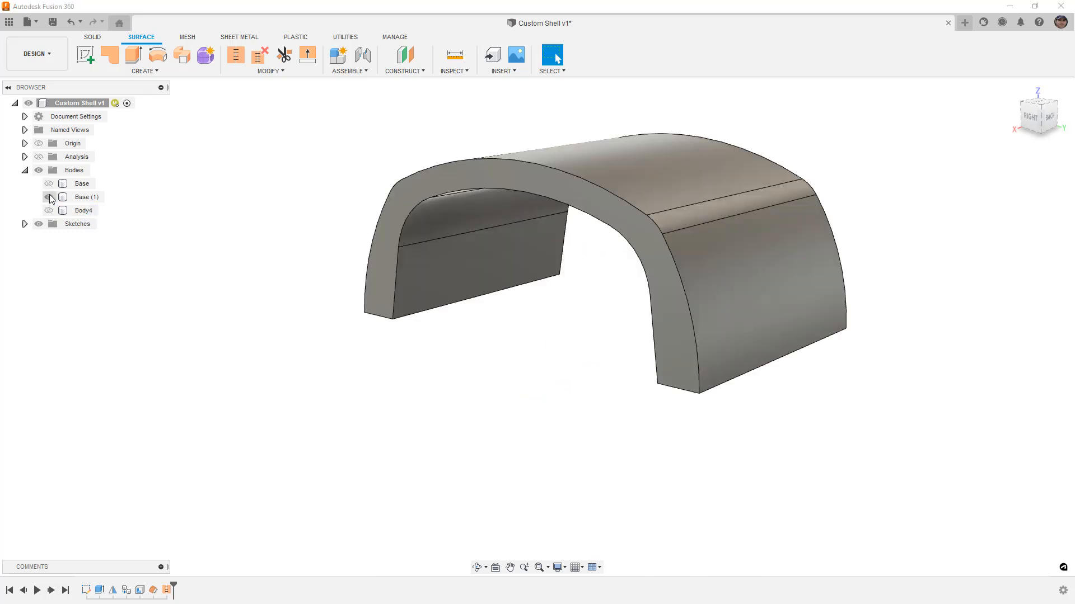
click(48, 184)
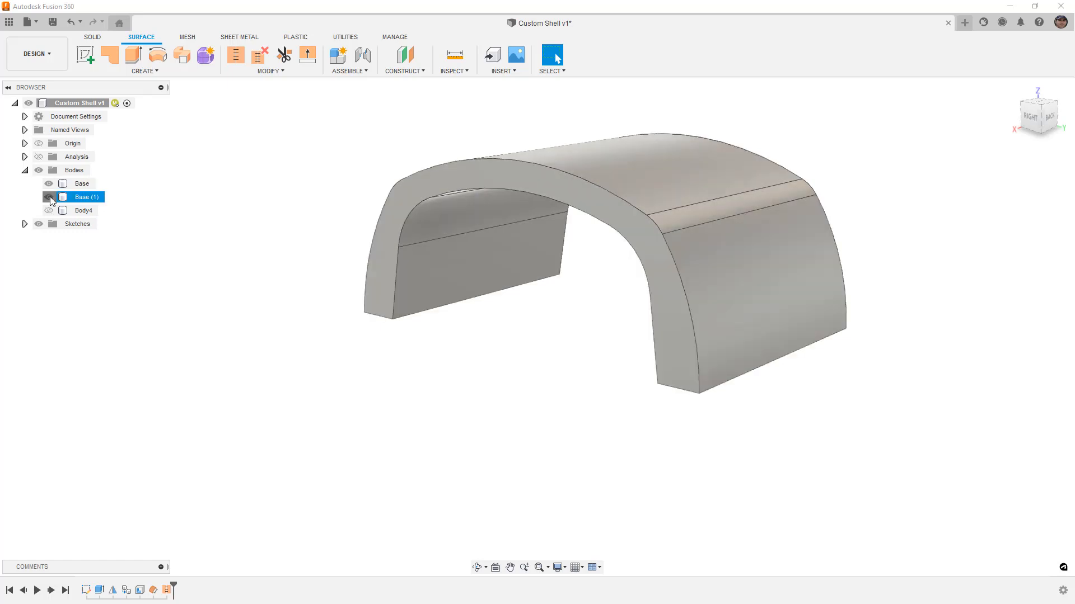
click(49, 197)
Duplicate the Base body in place with zero move distances and hide the original.
click(78, 185)
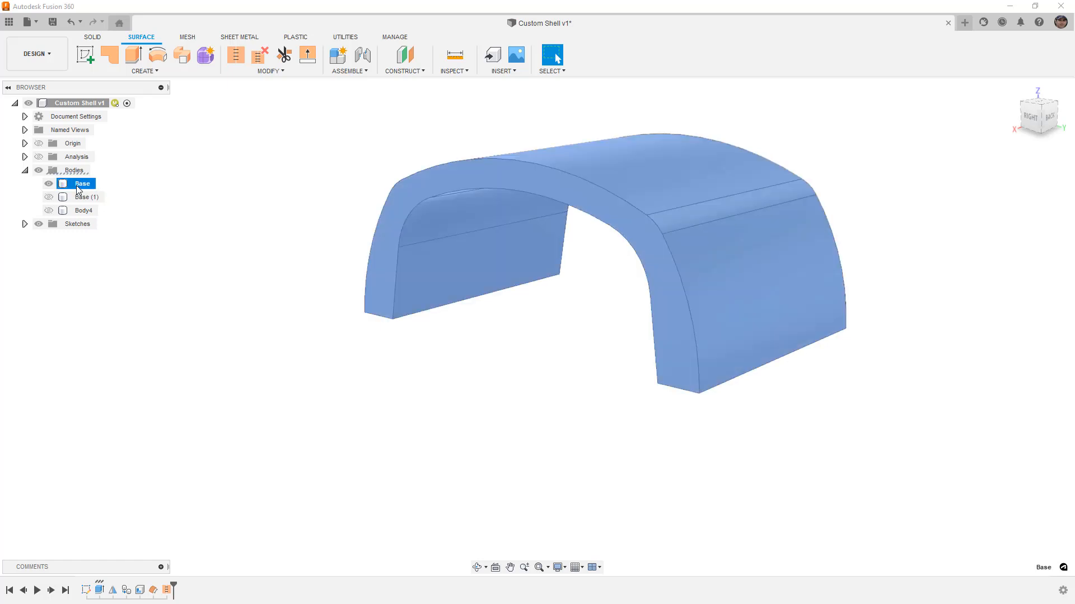
key(ctrl+c)
key(ctrl+v)
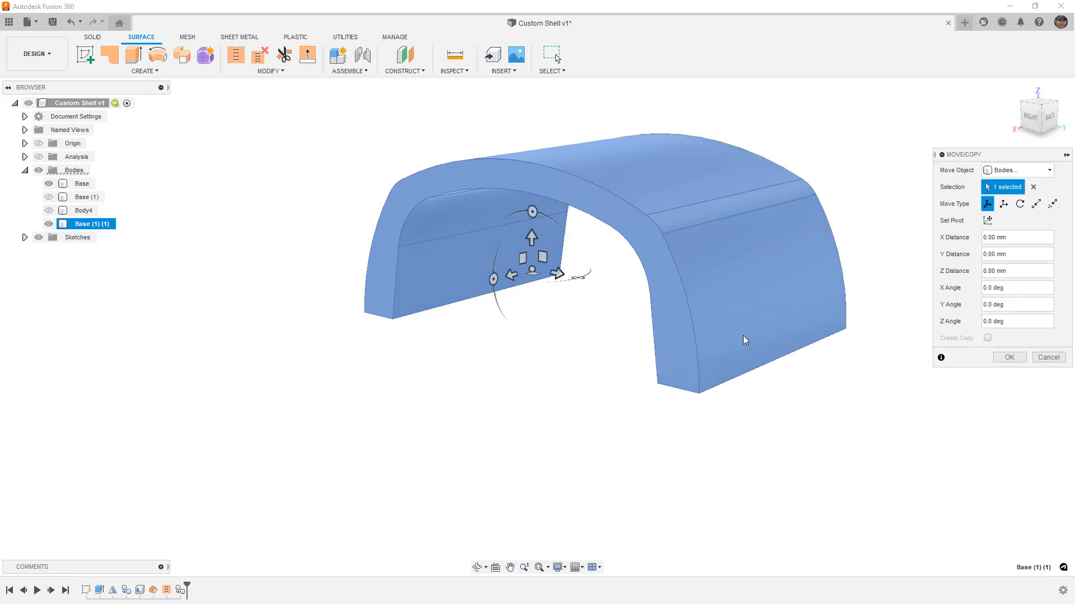
click(1005, 358)
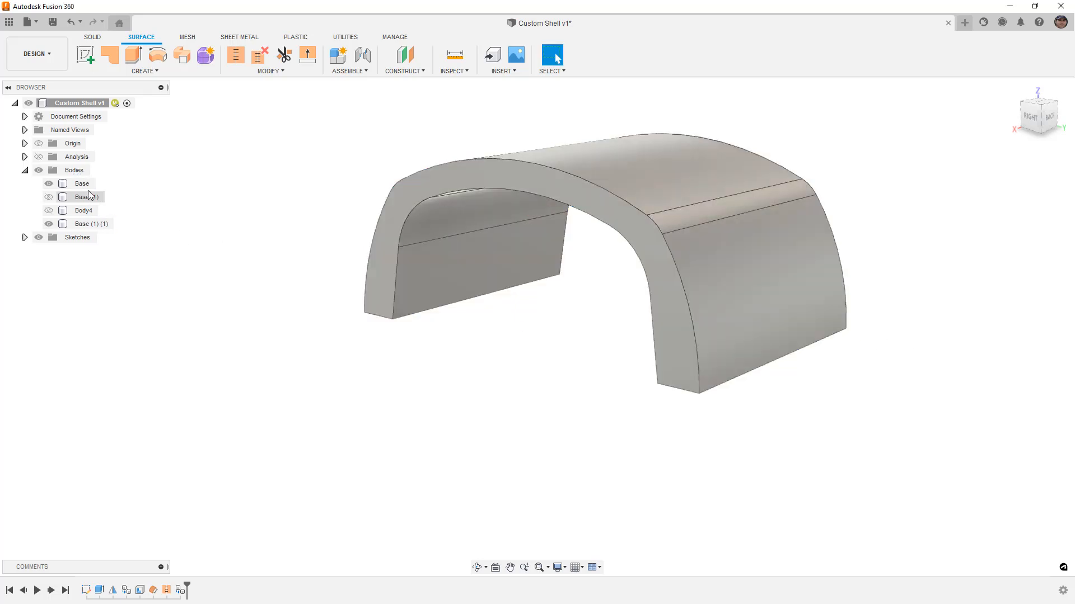
click(49, 183)
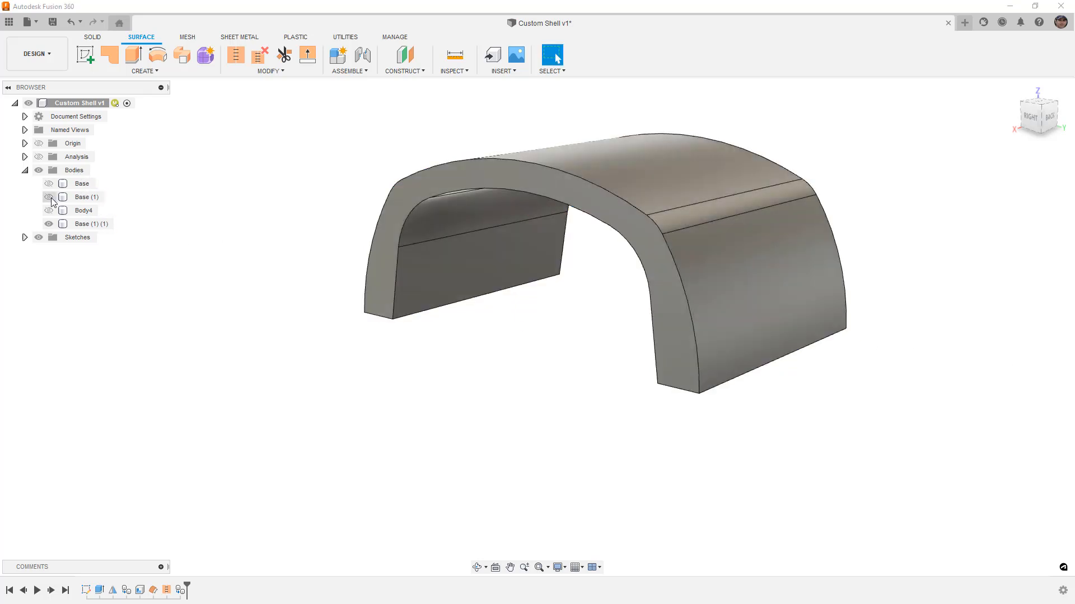
Use Combine with the Cut operation on the new Base (1) (1) body, taking the shelled Base (1) as the tool without keeping tools.
click(86, 223)
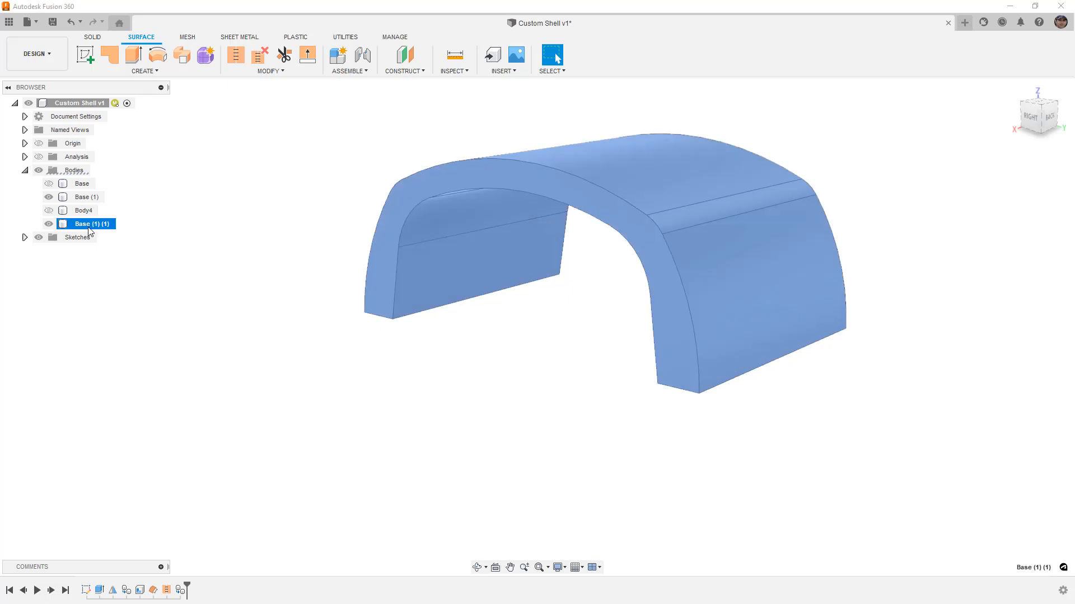
click(85, 198)
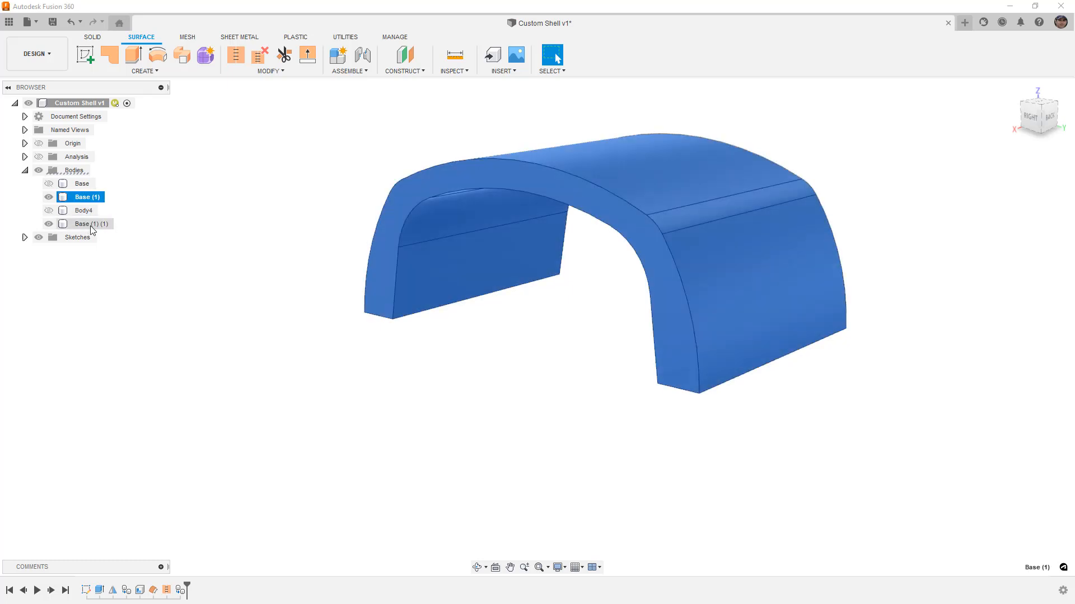
key(Escape)
click(92, 37)
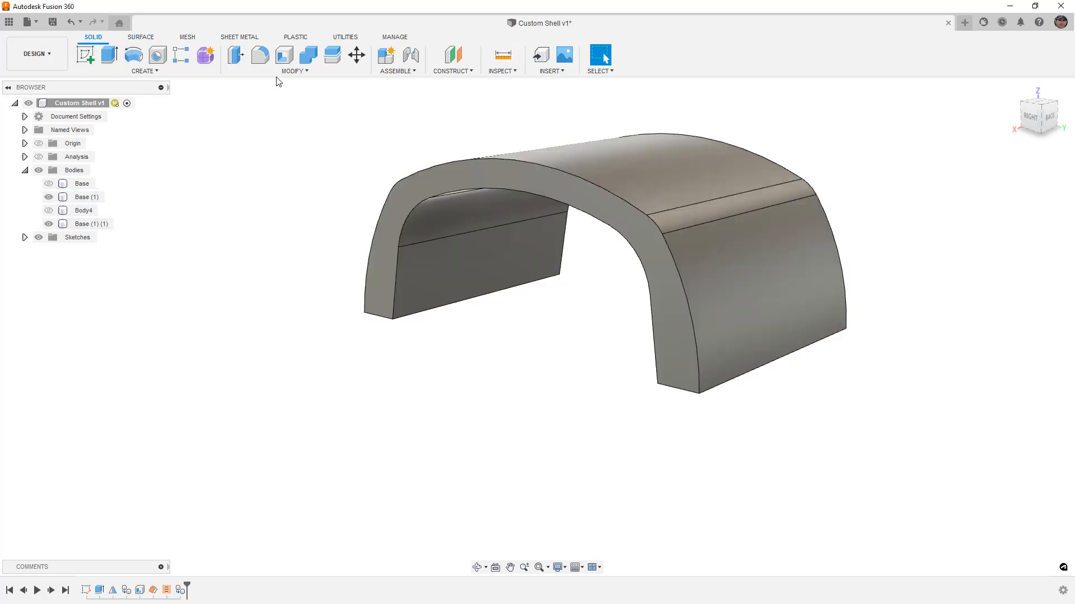
click(308, 56)
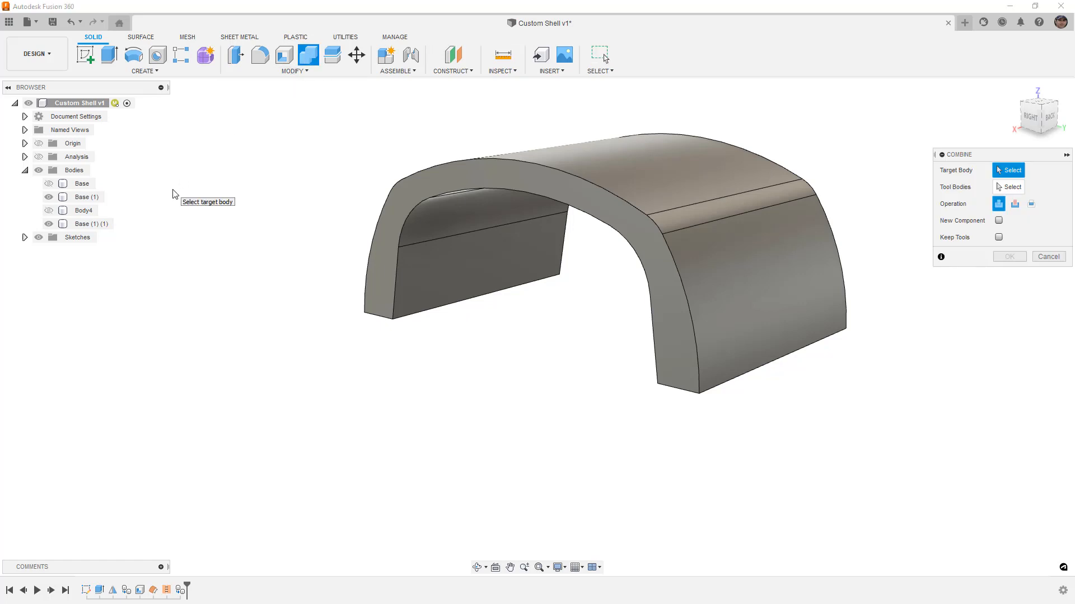
click(1020, 207)
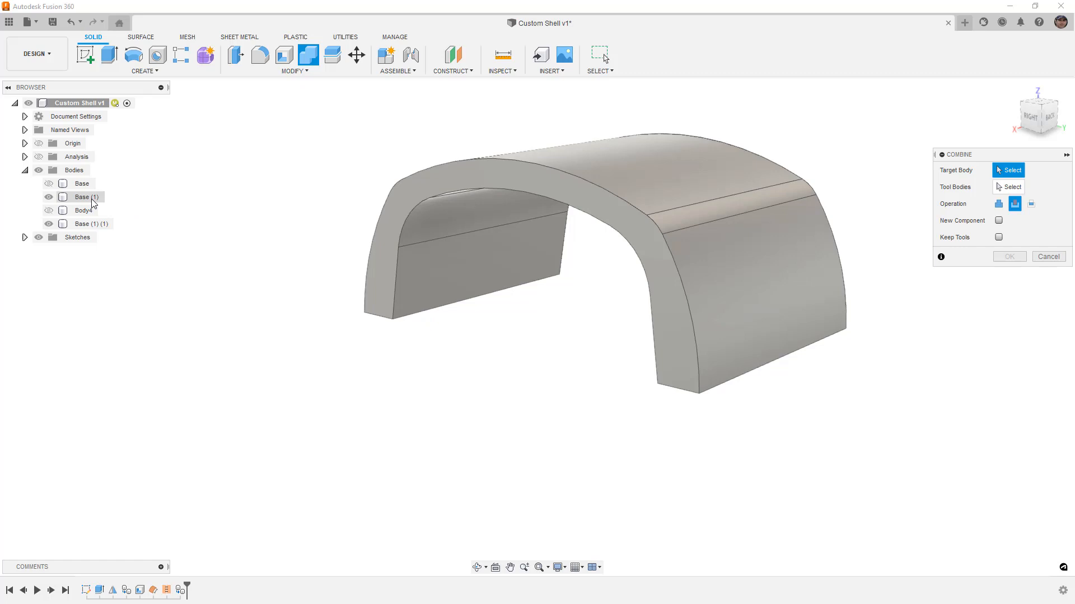
click(90, 225)
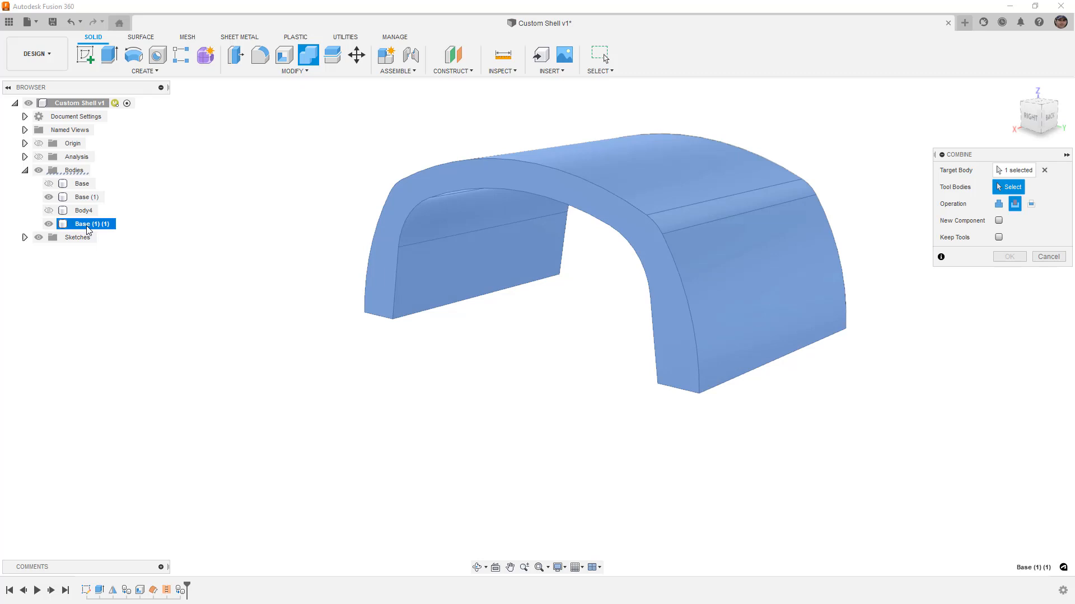
click(84, 198)
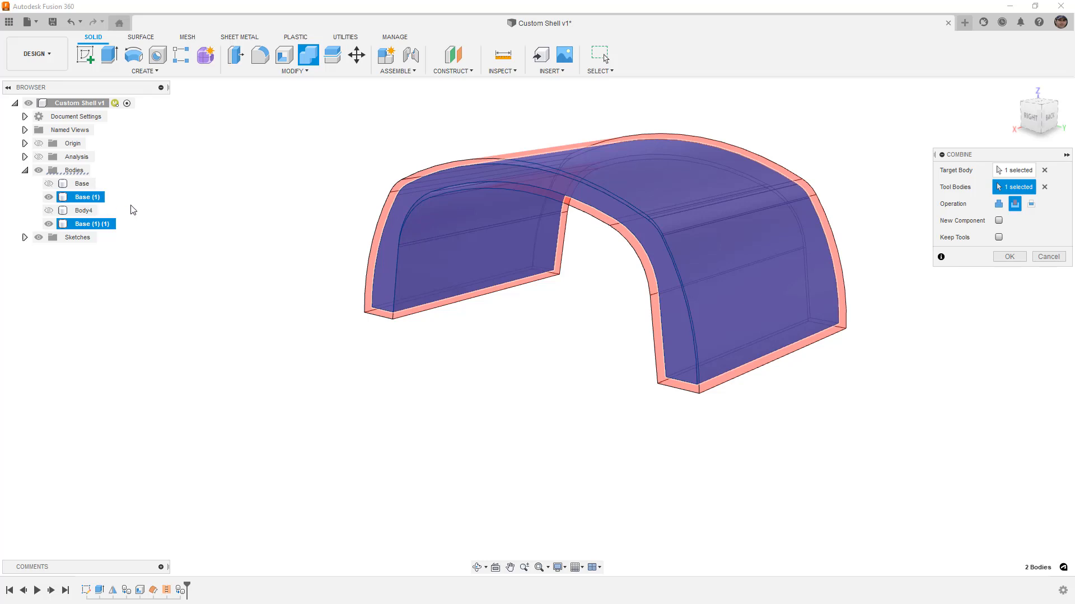
click(1013, 257)
Compare the cut result with the stitched inner body by toggling the visibility of each body.
mouse_move(213, 242)
shift+middle_down()
mouse_move(257, 238)
mouse_move(210, 233)
shift+middle_up()
click(49, 197)
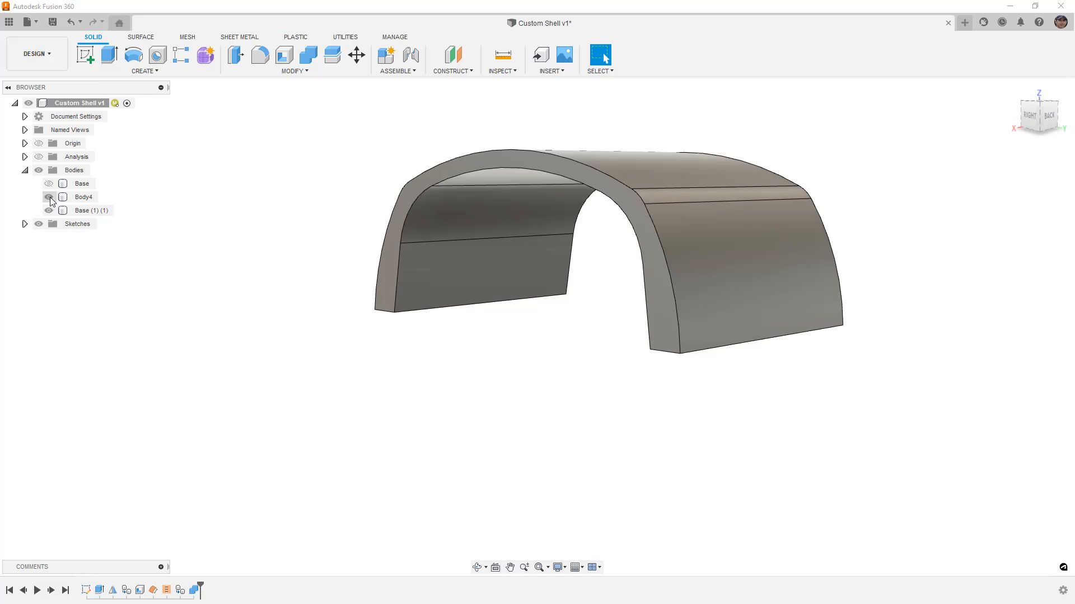
click(49, 211)
click(49, 198)
click(49, 199)
click(49, 210)
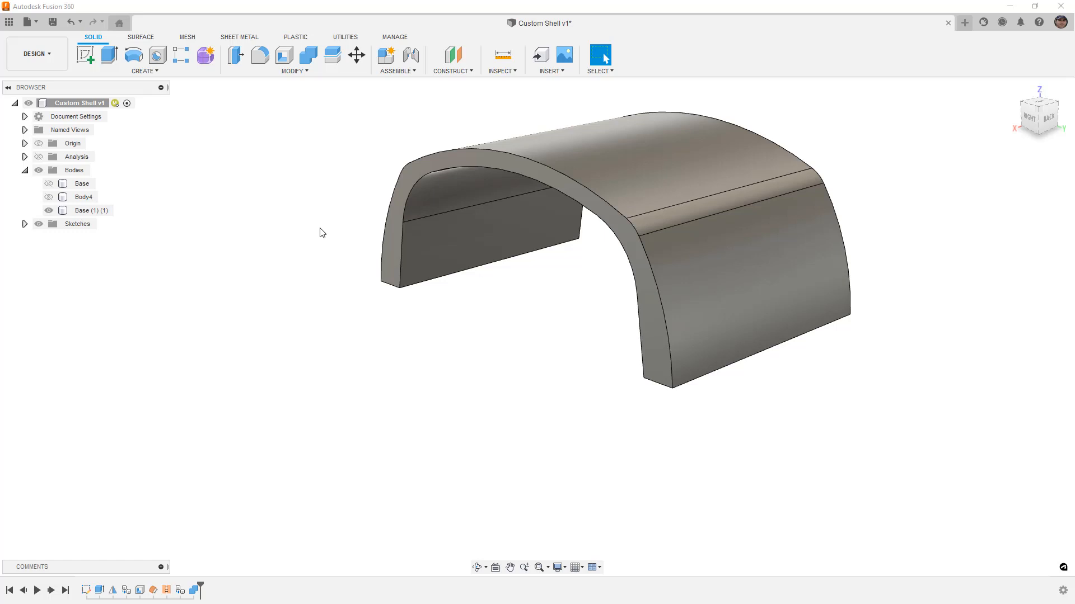
click(403, 237)
middle_drag(417, 244, 370, 281)
click(273, 288)
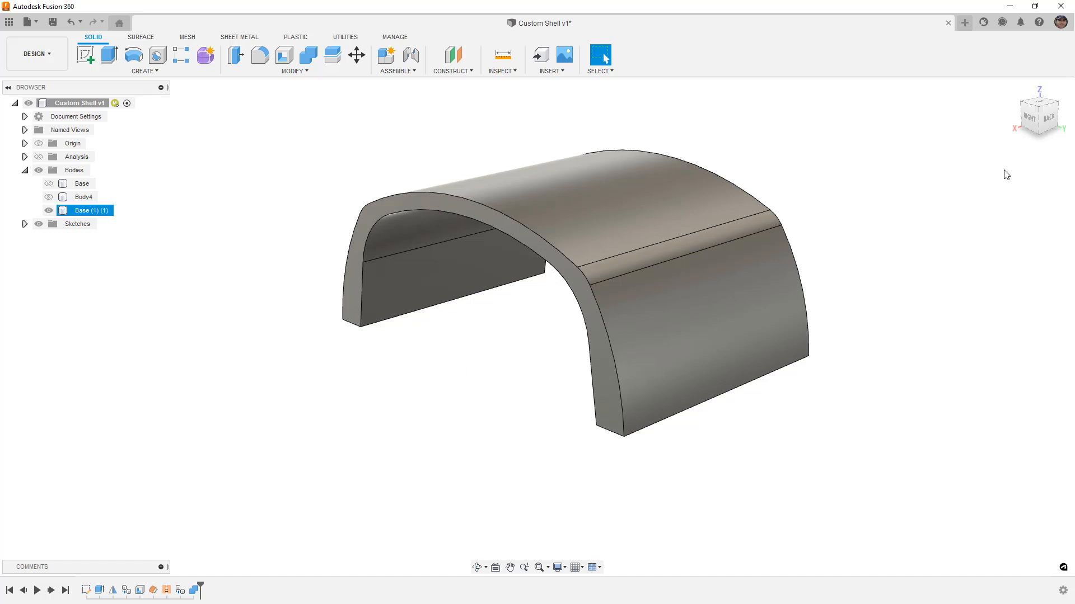
Look at the model from the right side, show the Base body and set its opacity to 30%.
click(1028, 117)
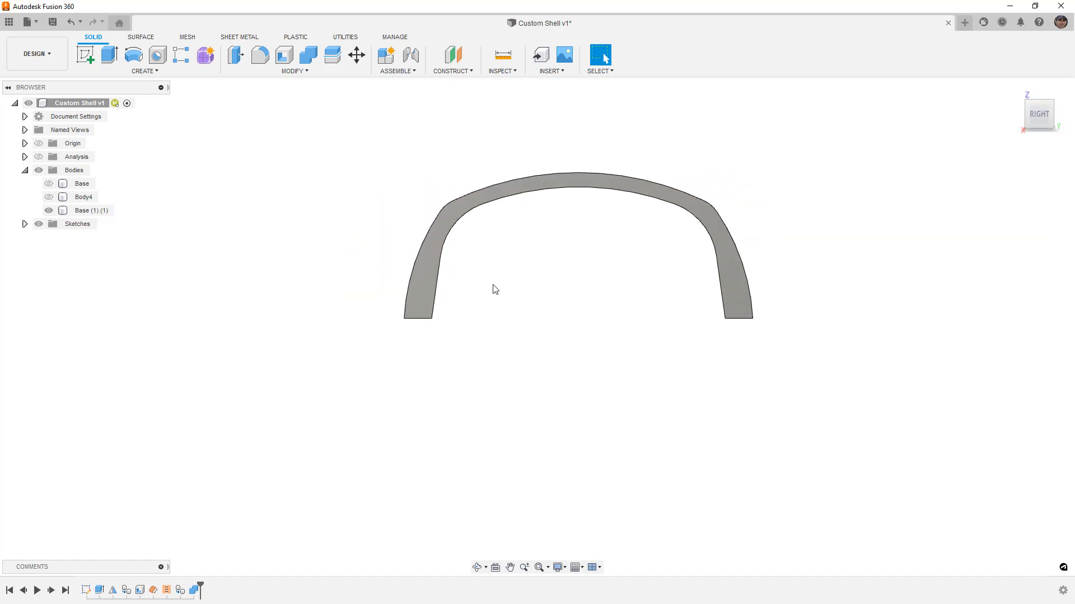
click(49, 185)
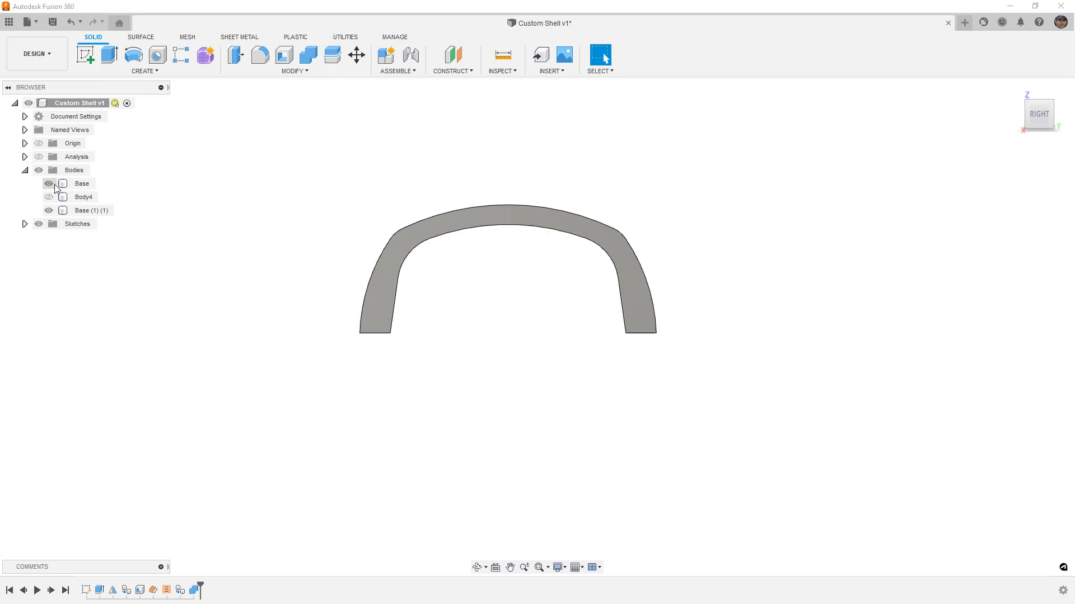
click(73, 183)
right_click(82, 188)
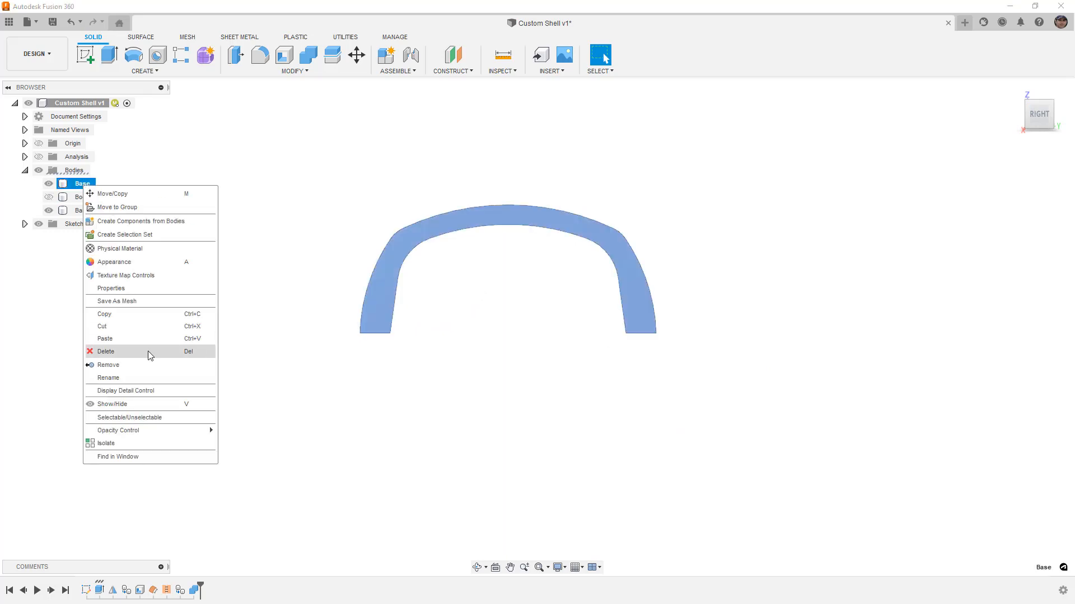
mouse_move(210, 429)
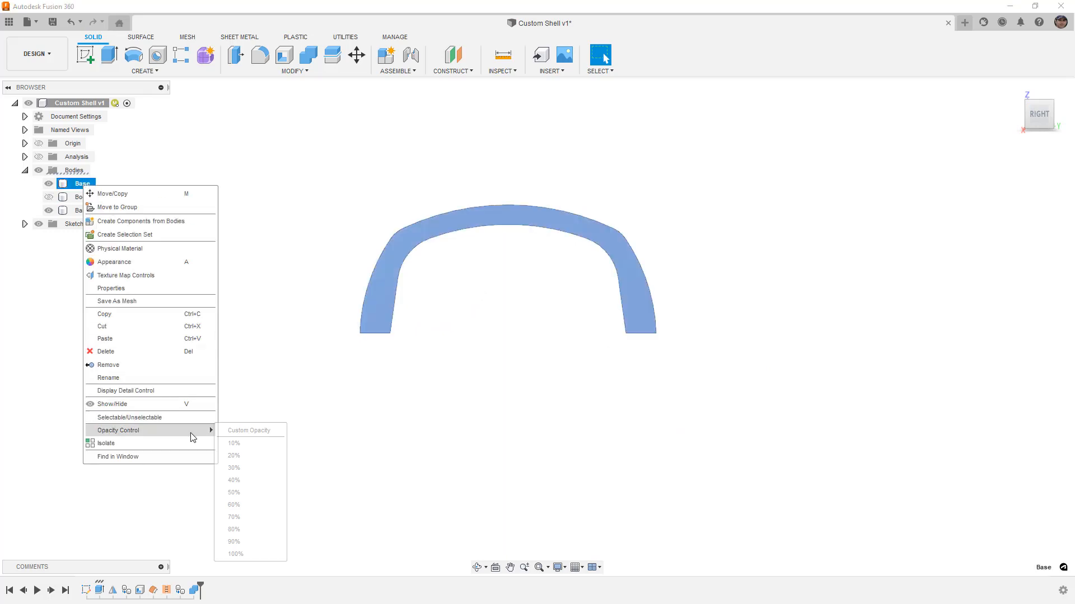
click(246, 468)
Inspect the inner body inside the translucent Base body, hiding and showing it again to check the clearance all around.
mouse_move(502, 283)
shift+middle_down()
mouse_move(484, 287)
mouse_move(494, 290)
shift+middle_up()
scroll(355, 358, up, 5)
scroll(365, 277, down, 5)
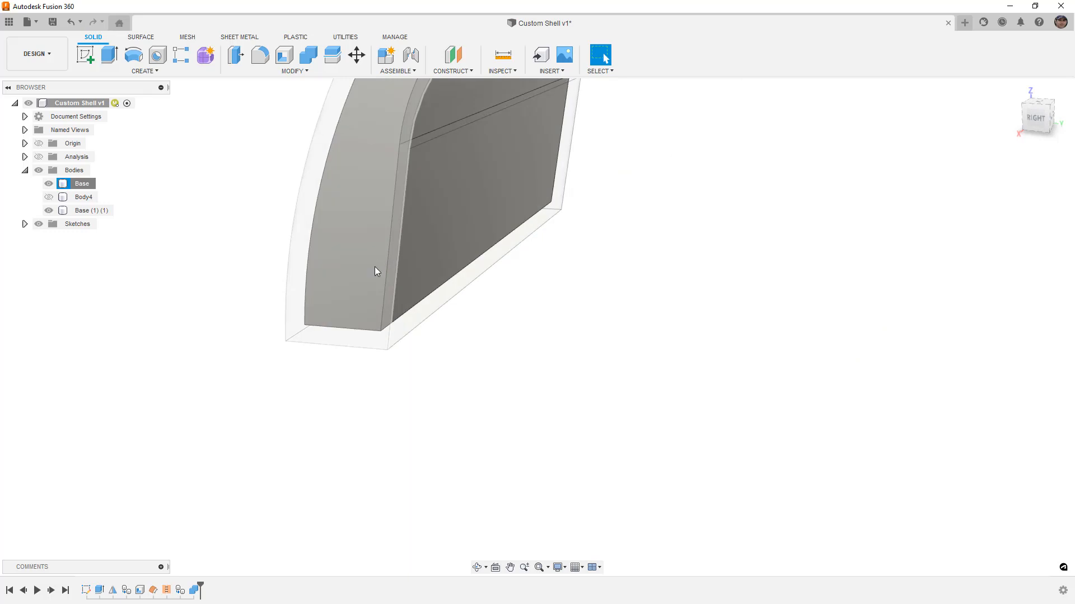
click(50, 211)
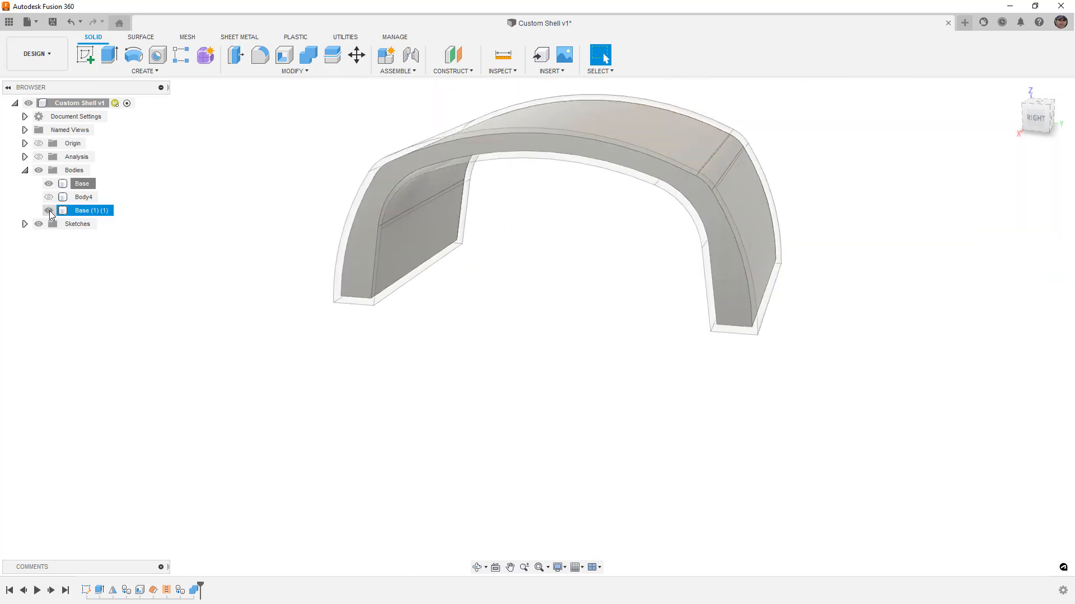
shift+middle_drag(386, 190, 358, 190)
click(49, 211)
click(406, 207)
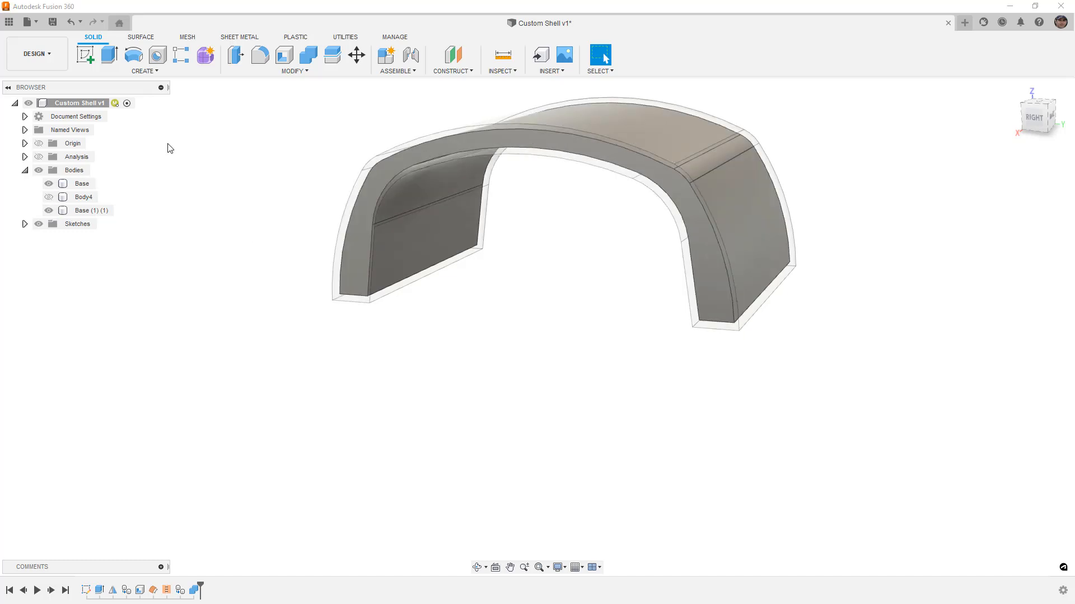
Hide the Base body and, in a new sketch facing the right view, draw a center rectangle about 152 mm tall on the origin.
click(48, 183)
click(1034, 118)
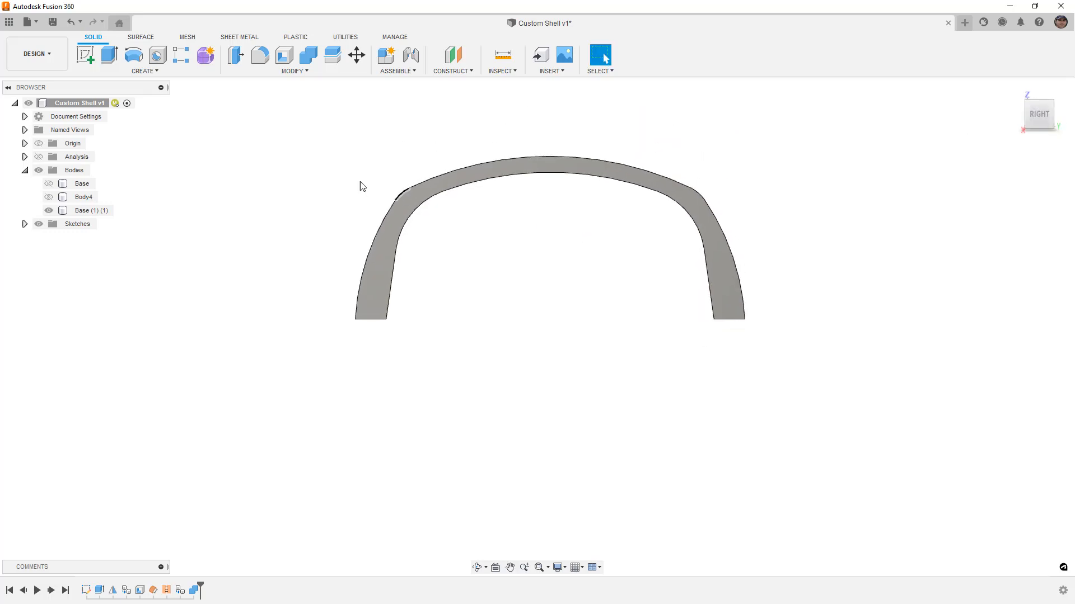
click(85, 54)
click(592, 294)
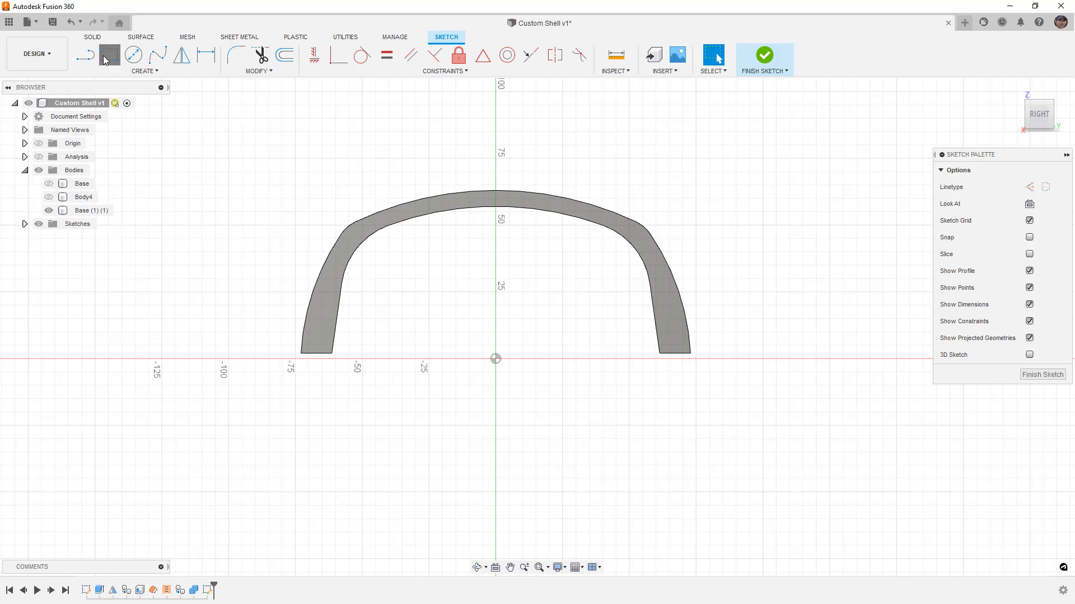
click(102, 58)
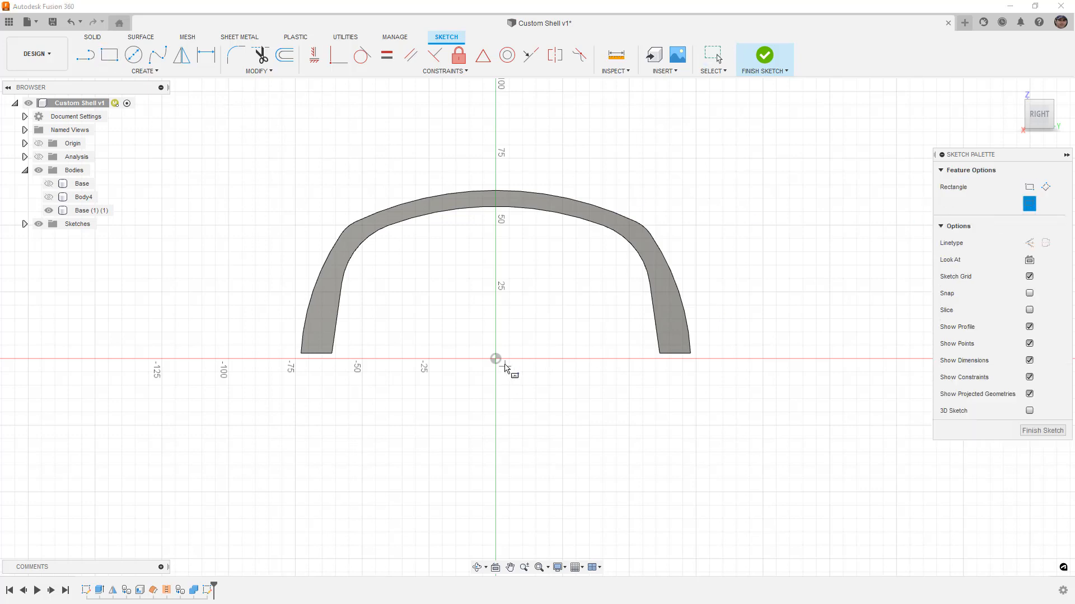
click(495, 358)
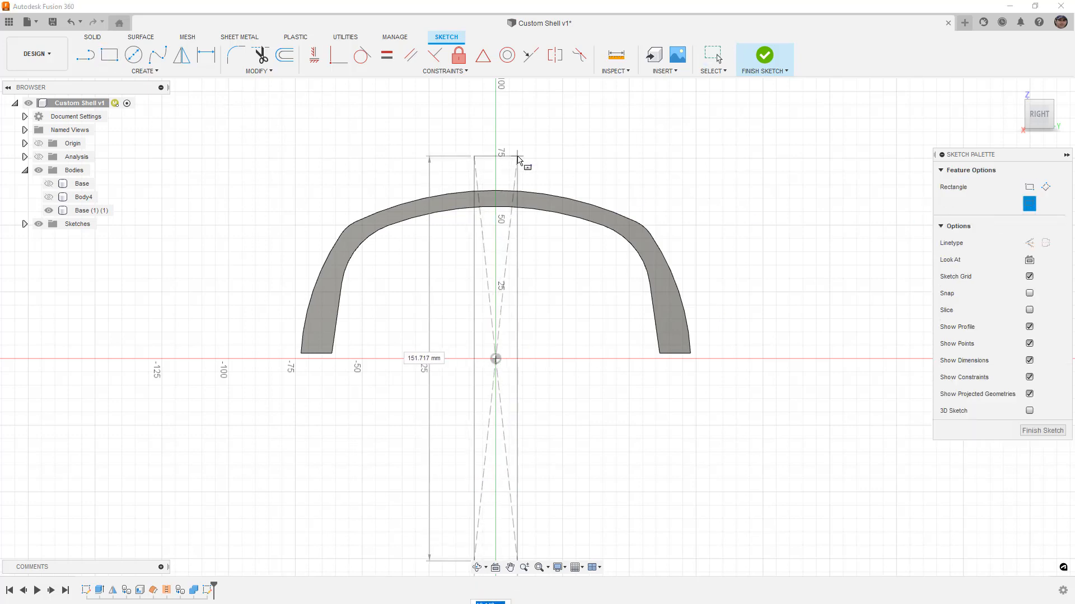
click(517, 158)
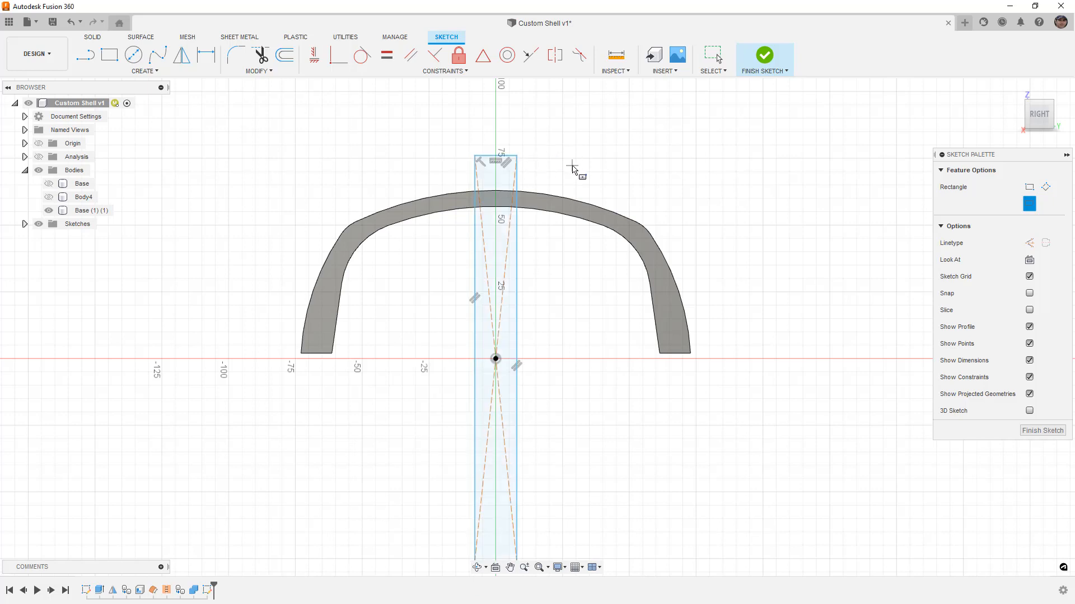
Dimension the center rectangle to 15 mm wide and 150 mm tall.
key(d)
click(502, 157)
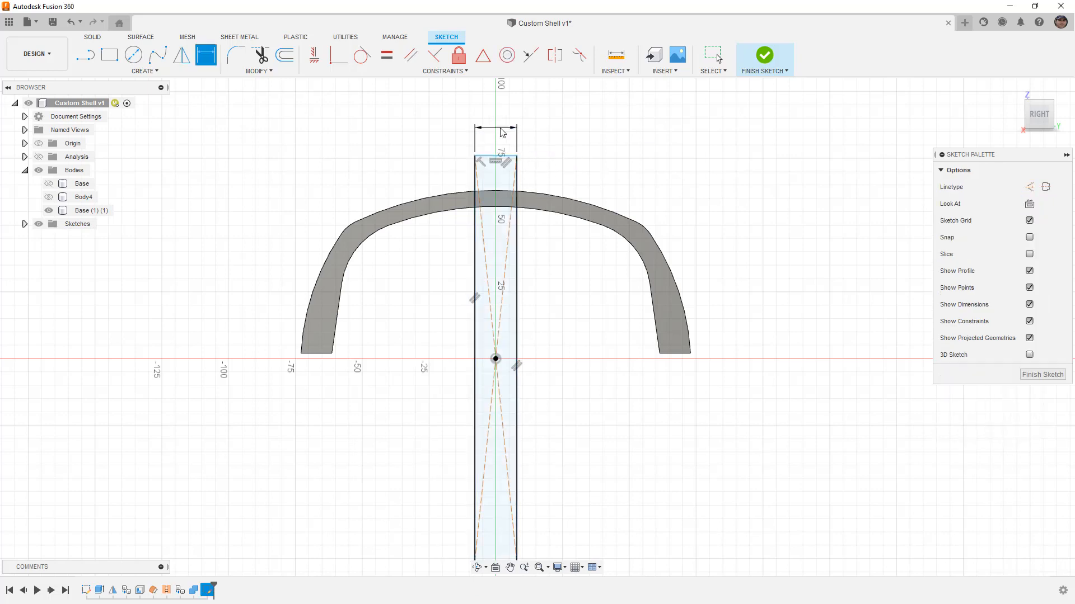
click(501, 128)
text(15)
key(Return)
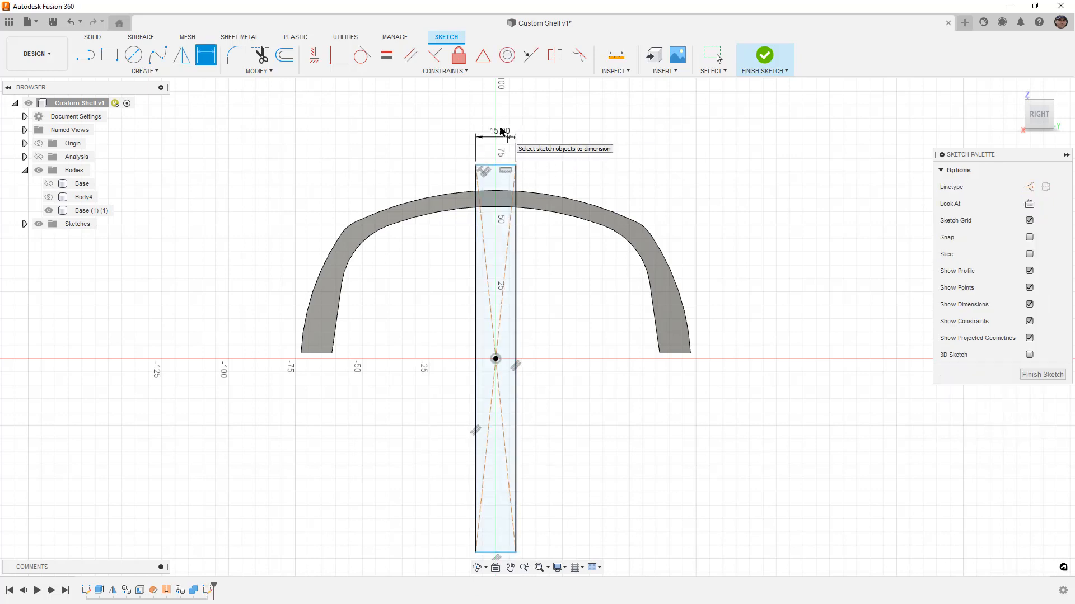
click(517, 227)
click(533, 238)
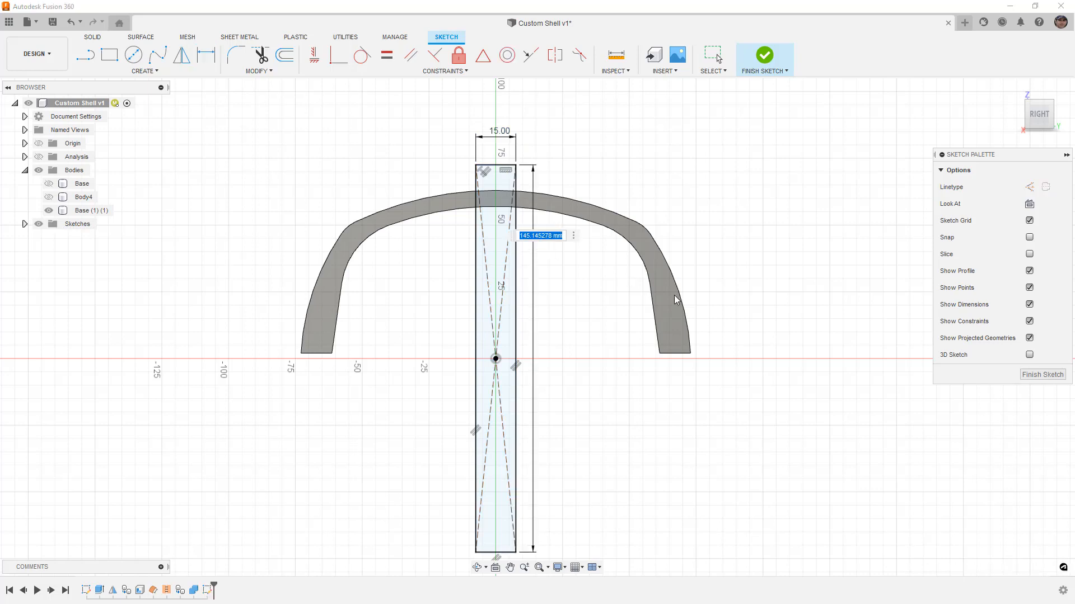
text(15)
key(Return)
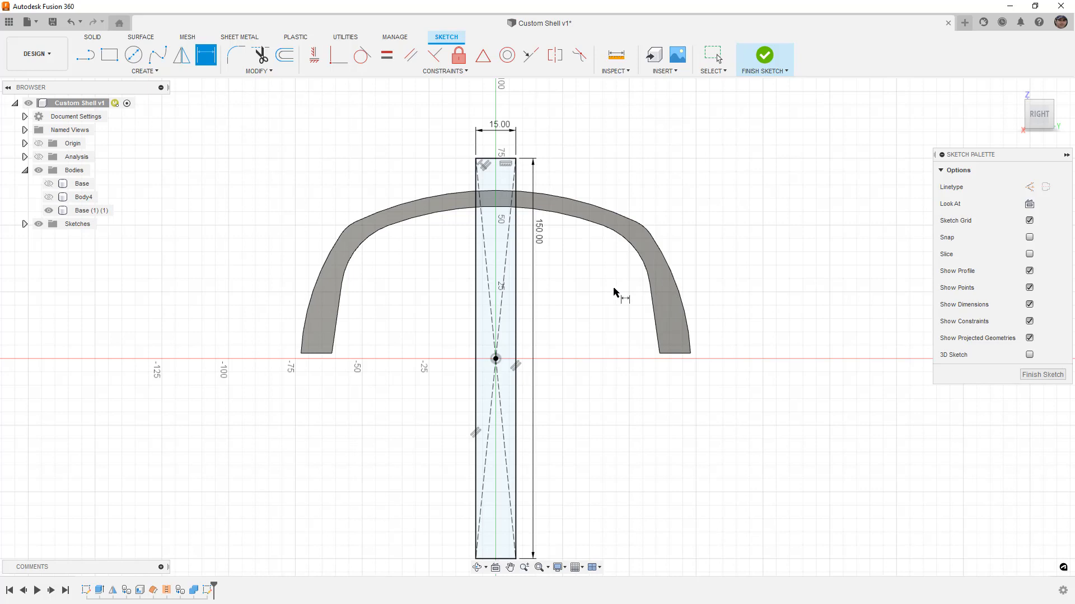
Sketch a tilted three-point rectangle across the arch's right shoulder, extending diagonally inward towards the origin.
click(109, 54)
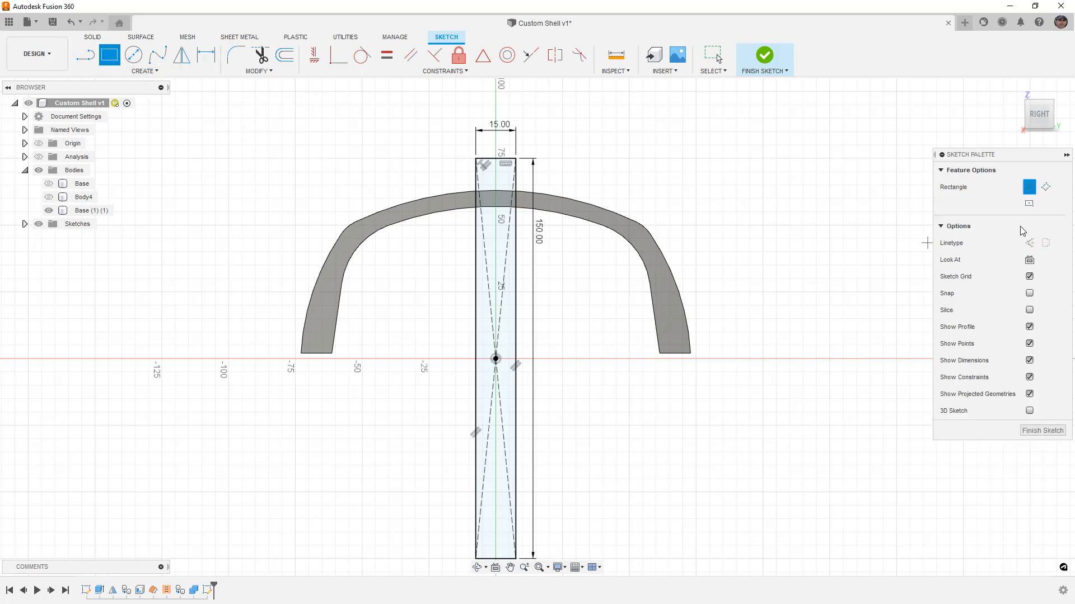
click(1046, 187)
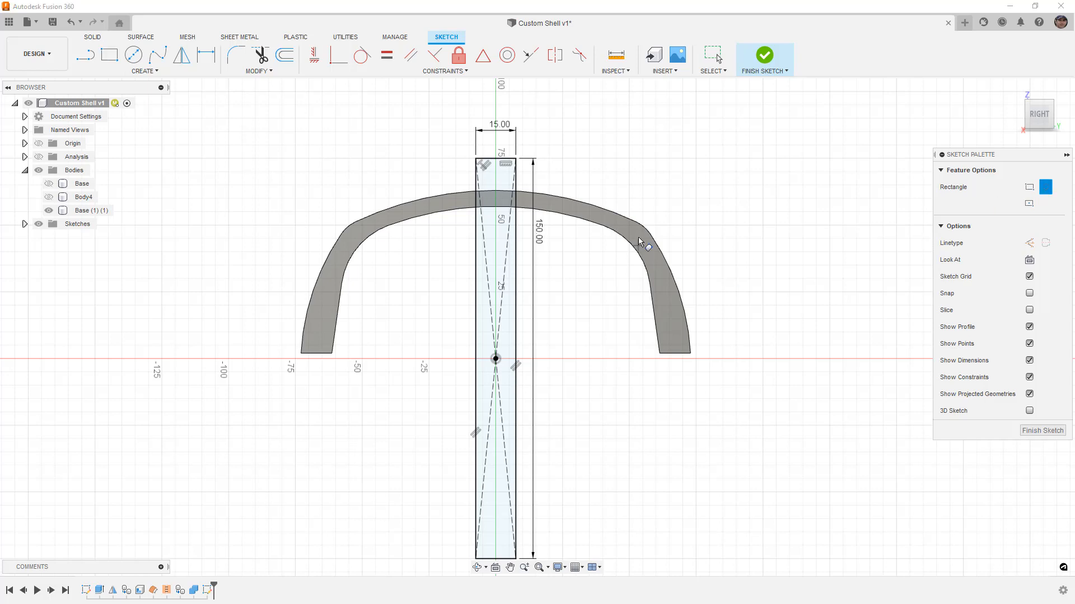
click(628, 205)
click(658, 229)
click(564, 325)
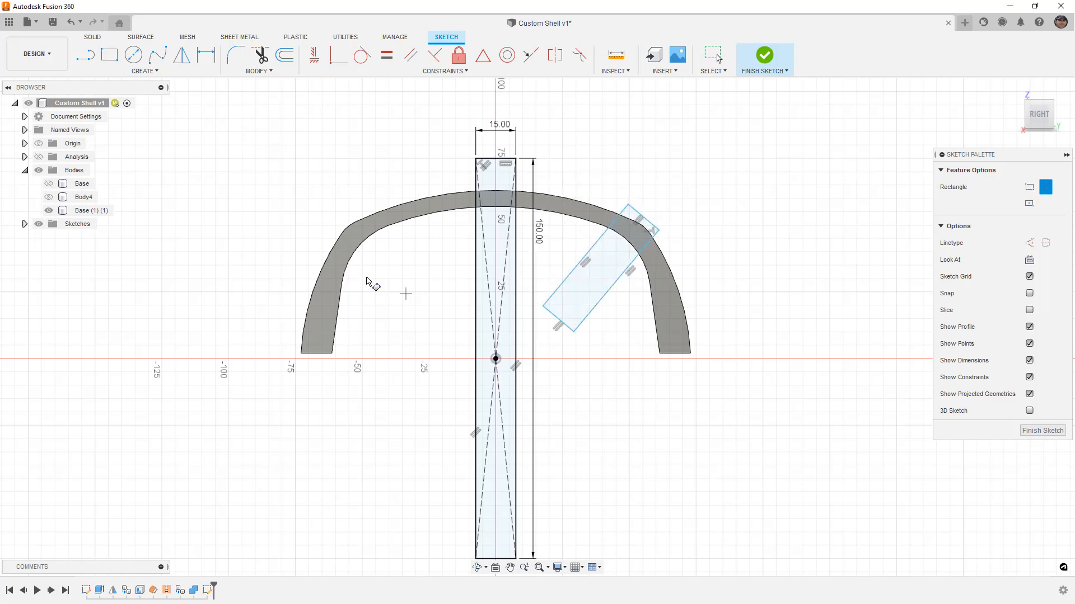
Sketch a tilted three-point rectangle across the arch's left shoulder and make its short outer edge equal to the right tilted rectangle's.
click(333, 223)
click(357, 205)
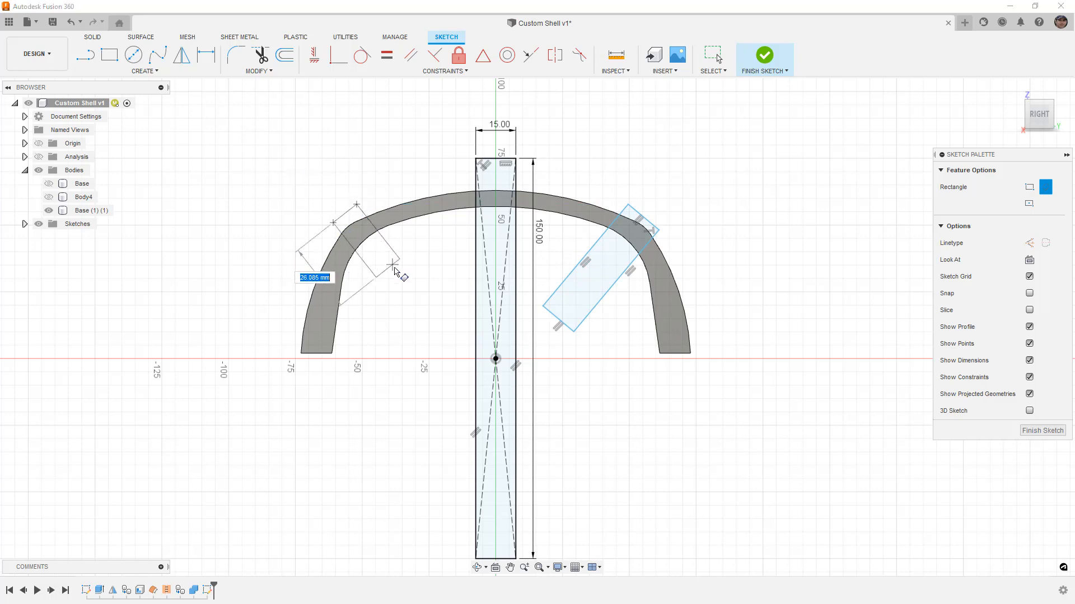
click(419, 291)
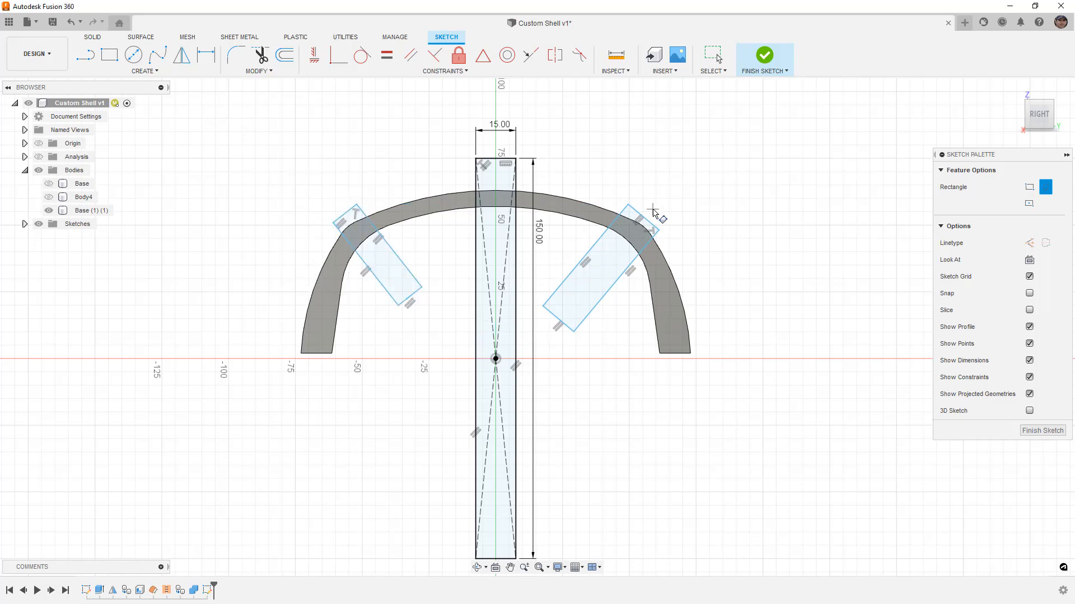
click(346, 214)
click(641, 215)
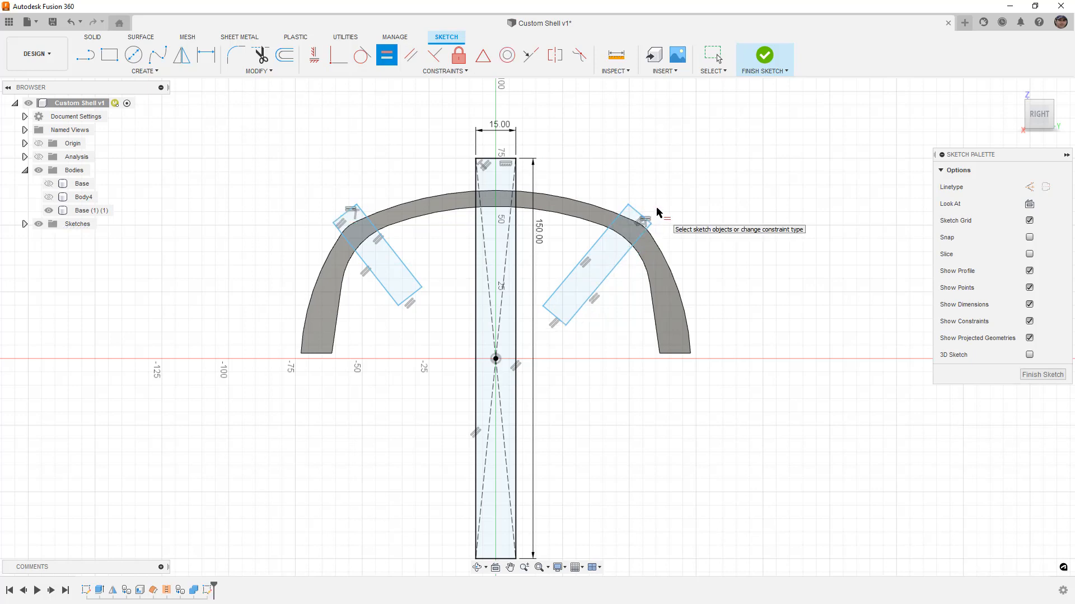
Dimension the angle between the right tilted rectangle's long edge and the central rectangle's right side to 40°.
scroll(652, 206, up, 1)
key(d)
click(578, 256)
click(500, 224)
click(566, 240)
text(40)
key(Return)
Tilt the left rectangle by its outer corner and dimension its angle to the central rectangle as d21, matching the right one.
click(364, 256)
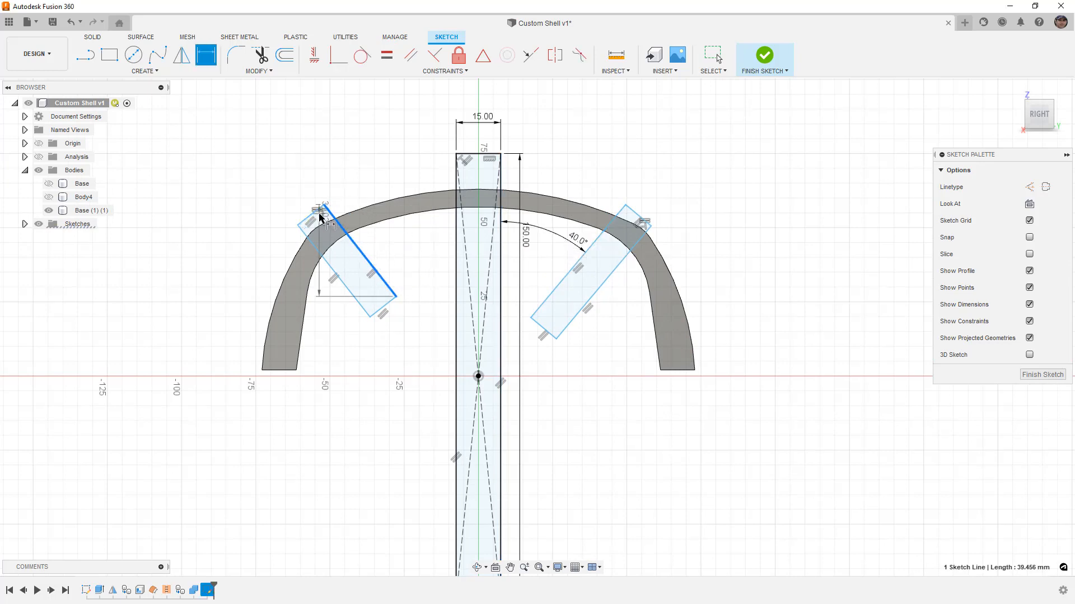
key(Escape)
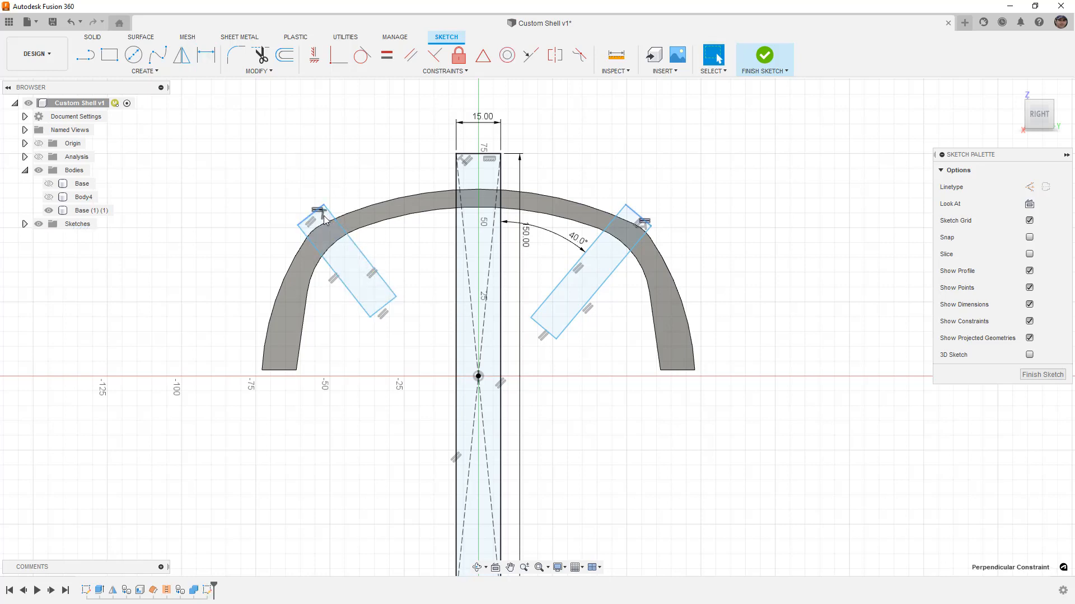
mouse_move(323, 206)
mouse_down()
mouse_move(312, 202)
mouse_move(327, 195)
mouse_move(300, 198)
mouse_up()
key(d)
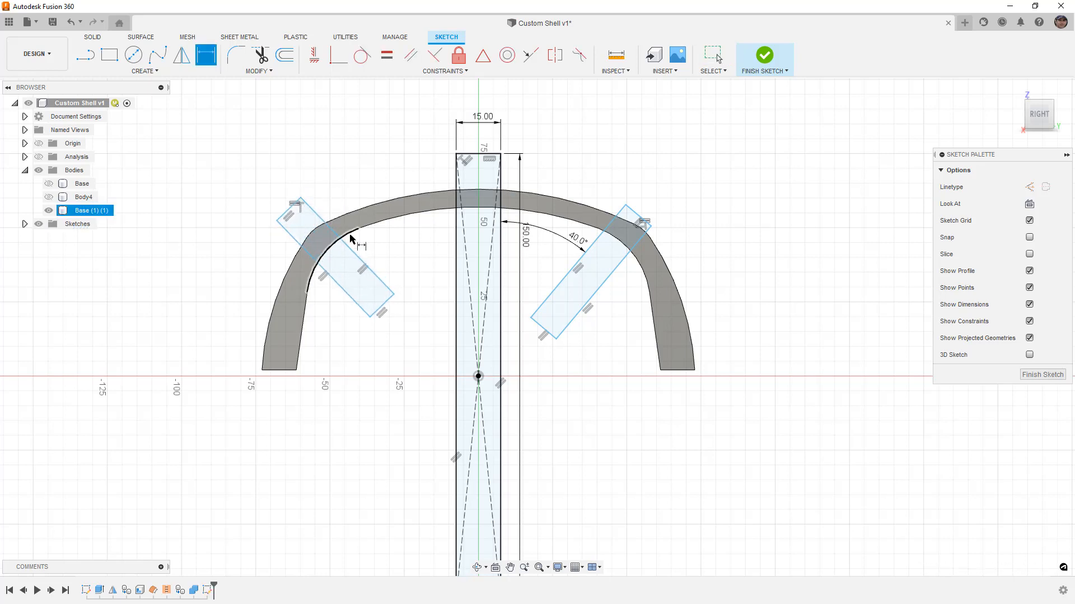
click(352, 249)
click(454, 246)
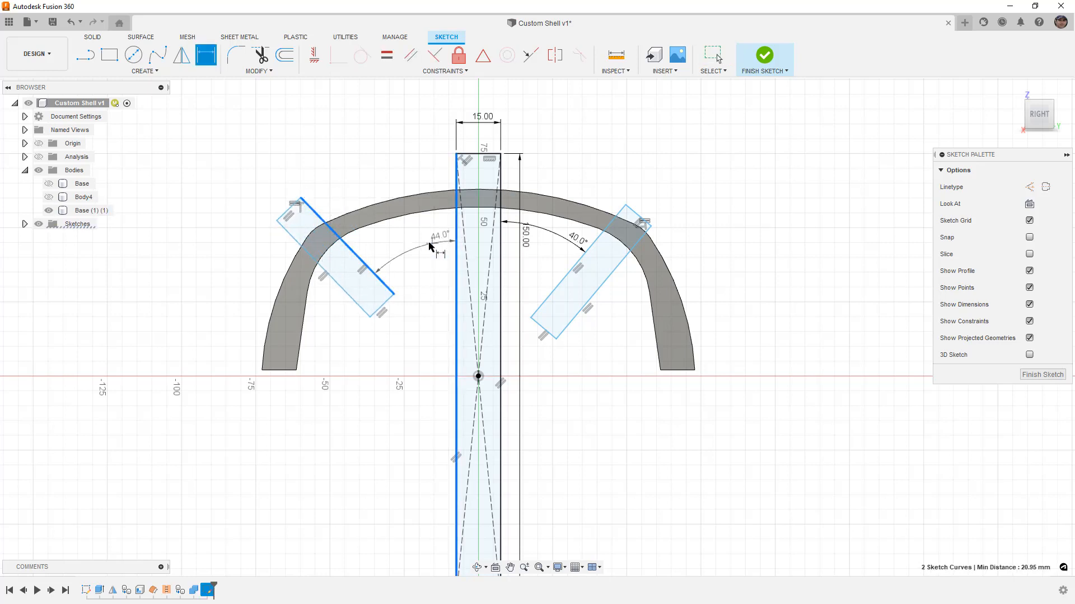
click(428, 244)
text(d21)
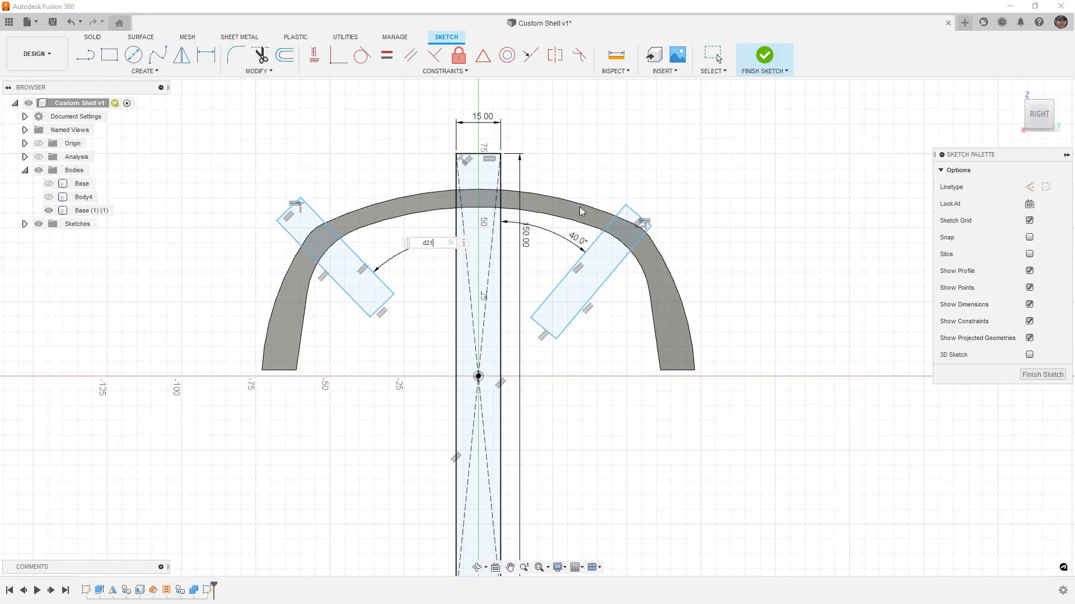
key(Return)
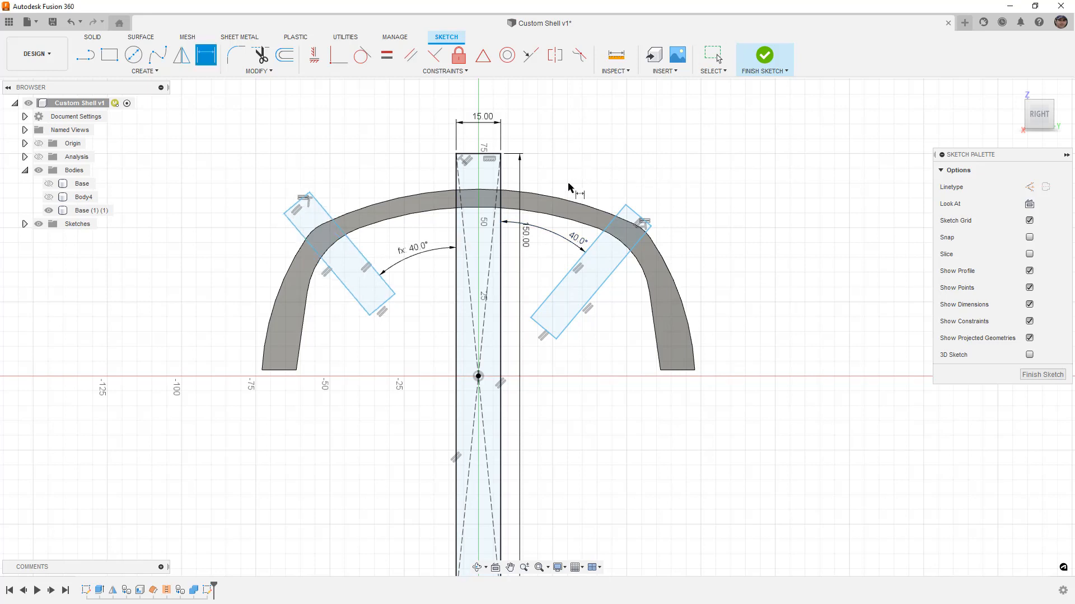
key(Escape)
Lengthen and reposition the two tilted rectangles so they pass fully through the arch's shoulders, and finish the sketch.
drag(634, 214, 660, 188)
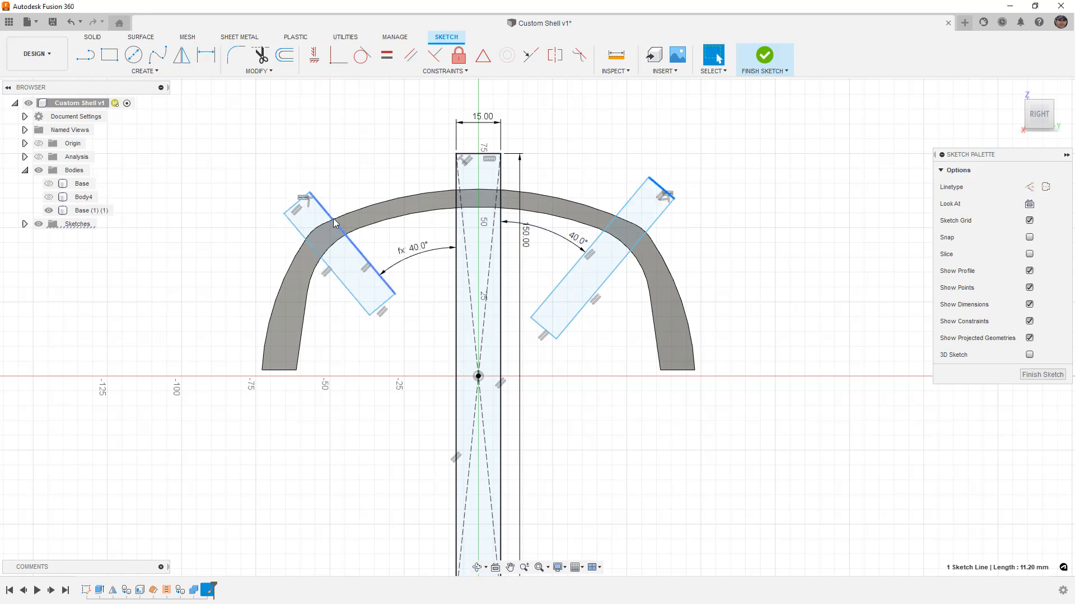
drag(387, 309, 396, 319)
drag(310, 257, 304, 262)
drag(643, 243, 653, 252)
click(779, 132)
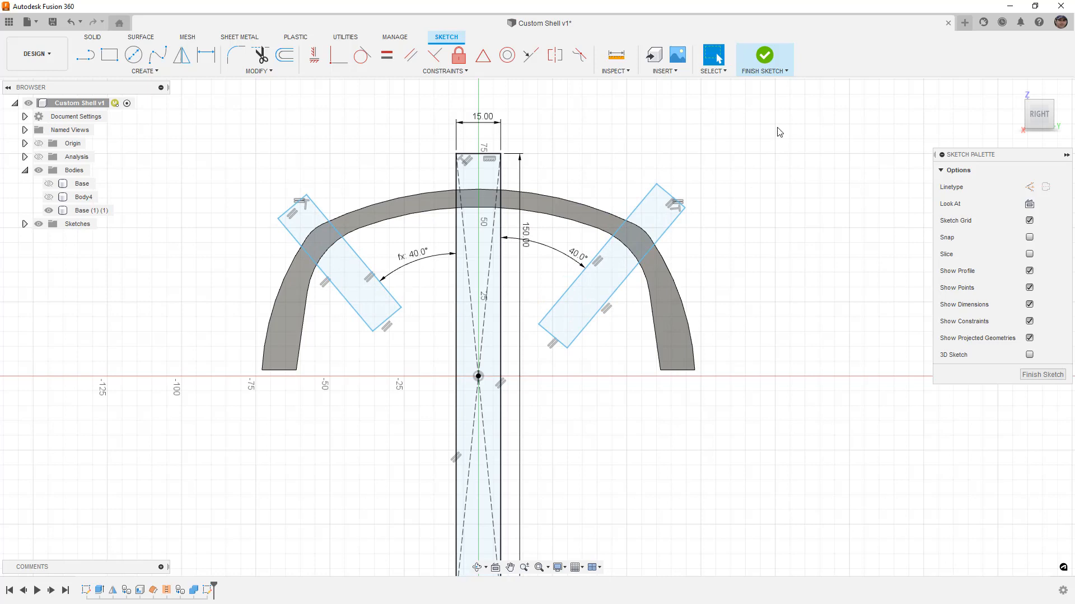
click(767, 56)
Extrude the central and both tilted rectangle profiles by -200 mm as a cut through the inner arch body.
scroll(552, 204, down, 2)
shift+middle_drag(492, 241, 532, 268)
key(e)
click(459, 282)
click(536, 260)
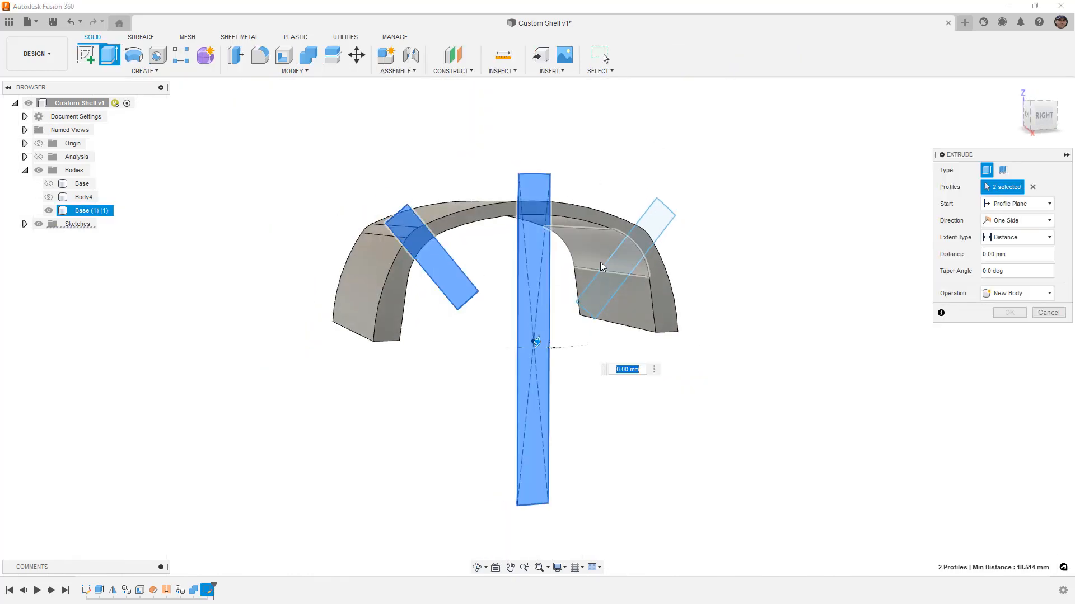
click(578, 266)
drag(580, 263, 493, 259)
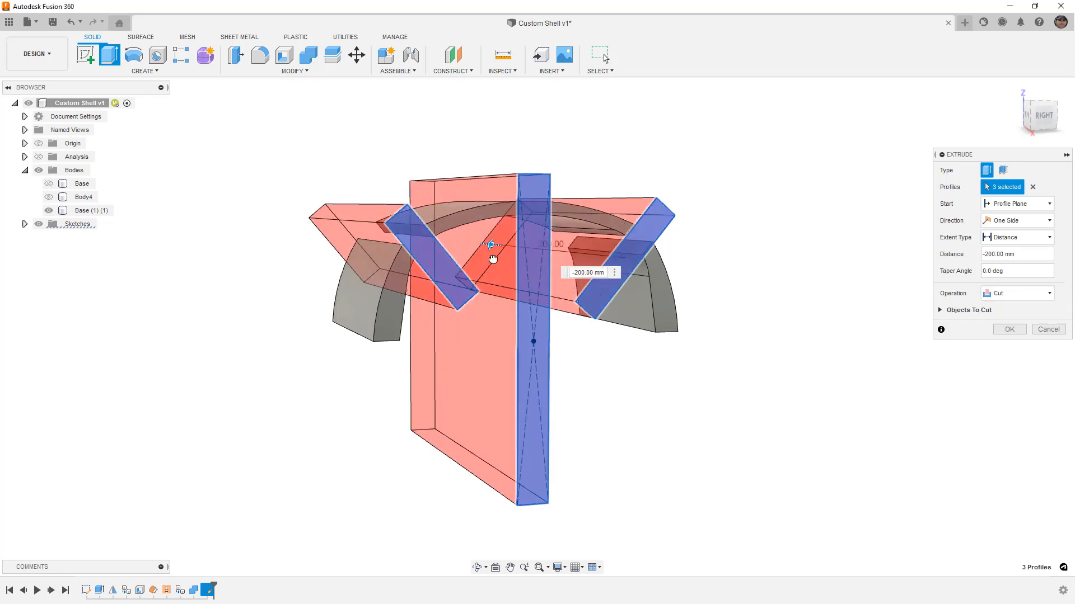
click(1010, 329)
Show the Base body and cut the four inner body pieces out of it with Combine, without keeping the tools.
shift+middle_drag(817, 271, 765, 273)
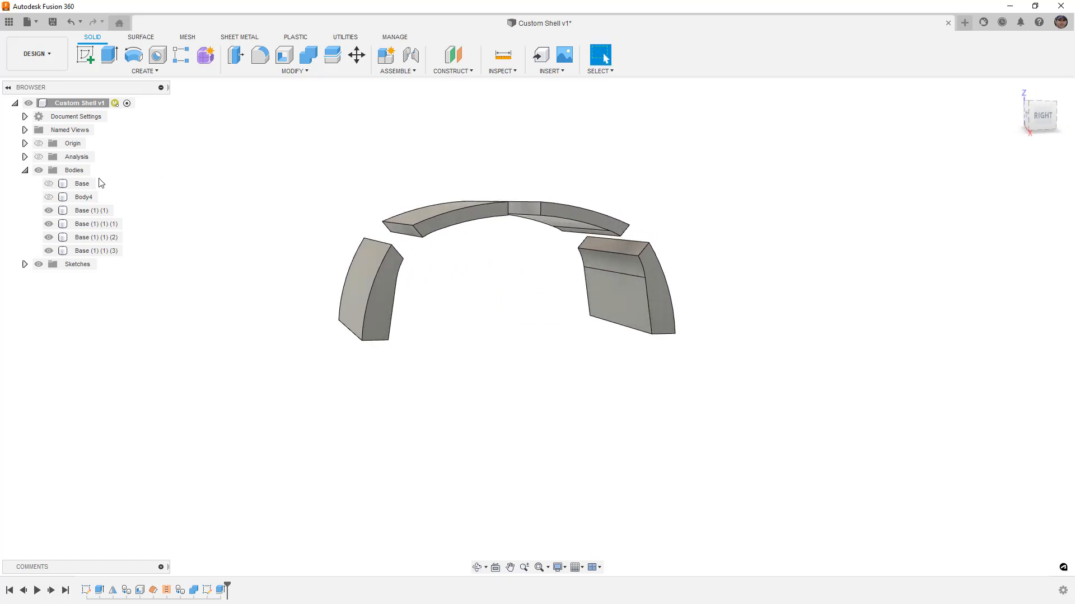
click(48, 184)
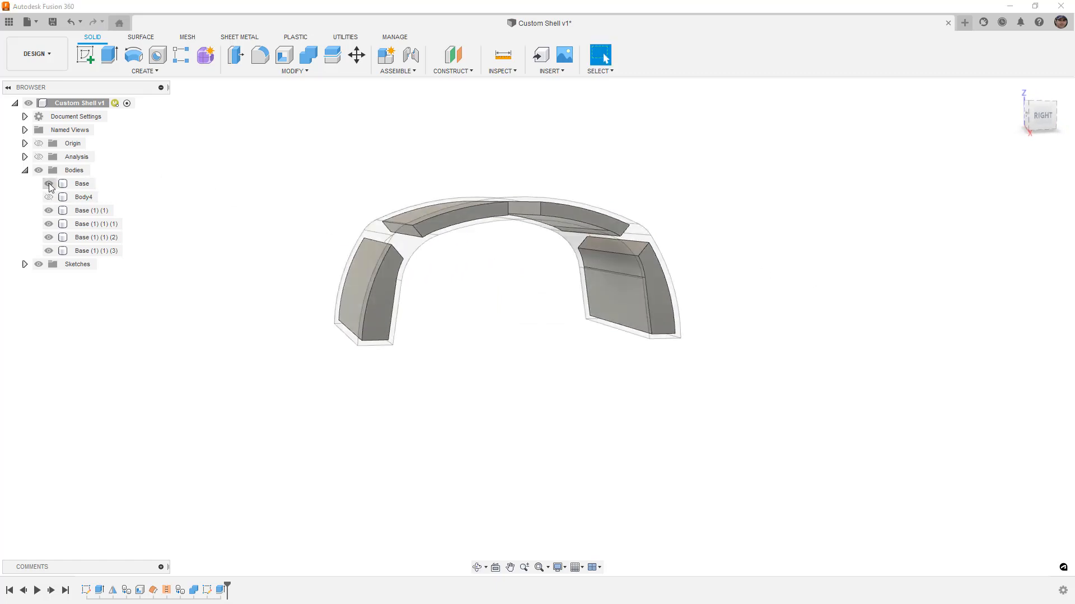
click(311, 56)
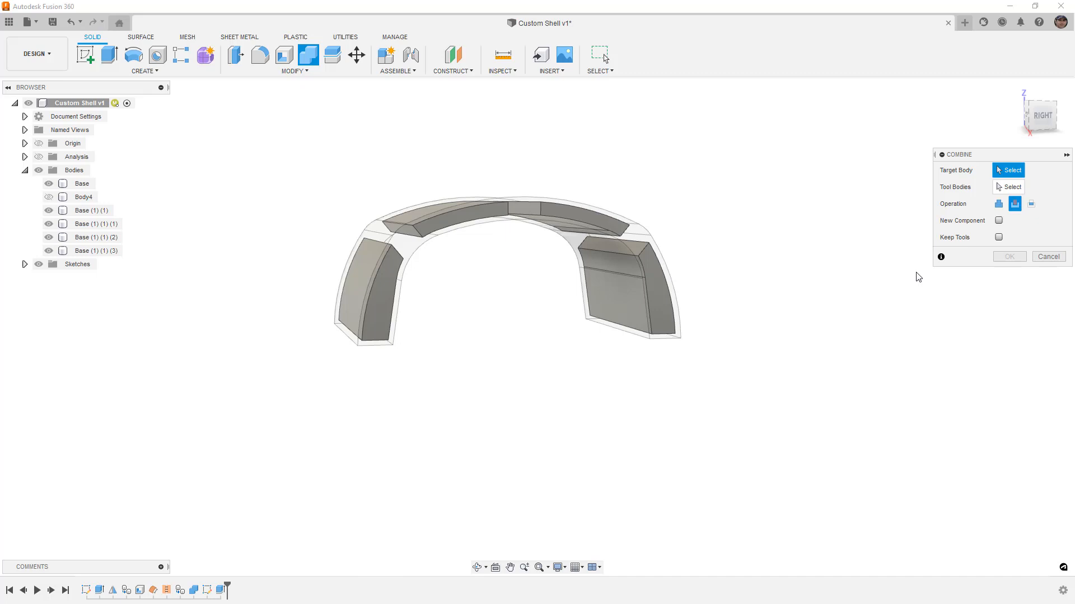
click(82, 185)
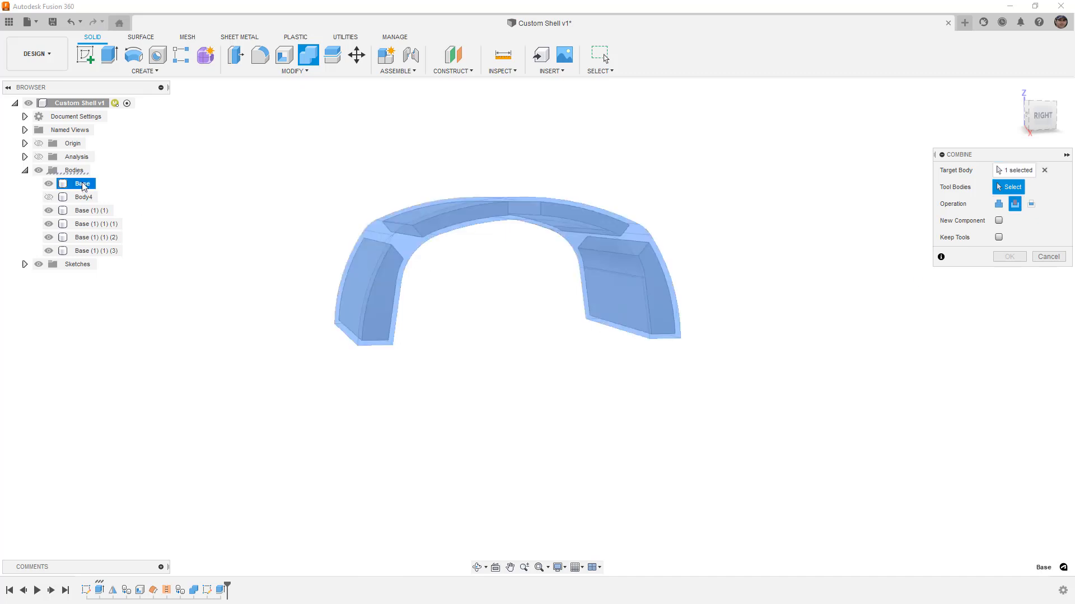
click(92, 211)
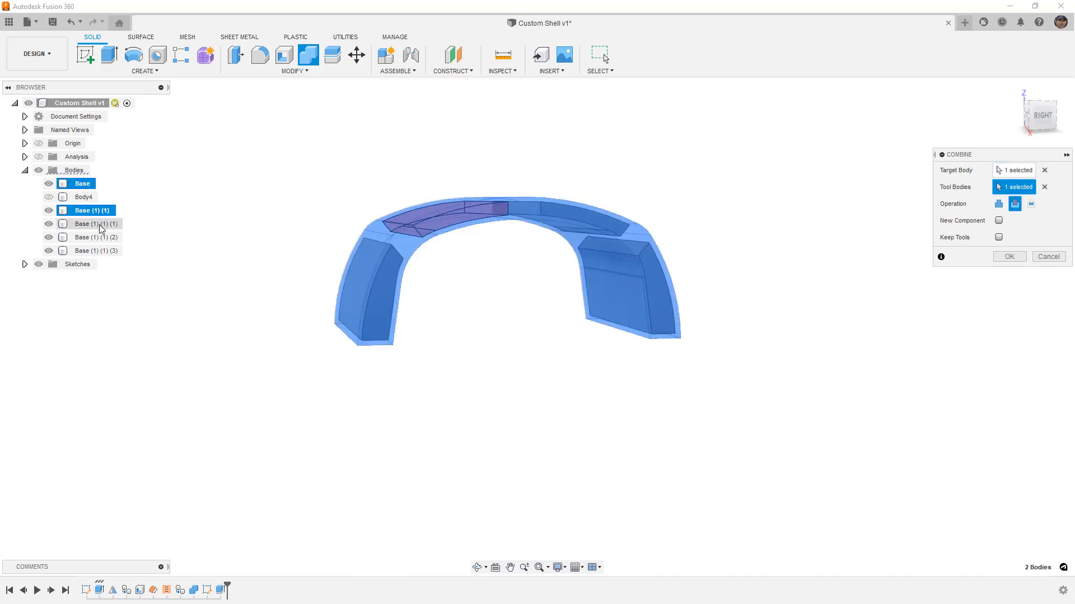
click(97, 224)
click(99, 238)
click(99, 251)
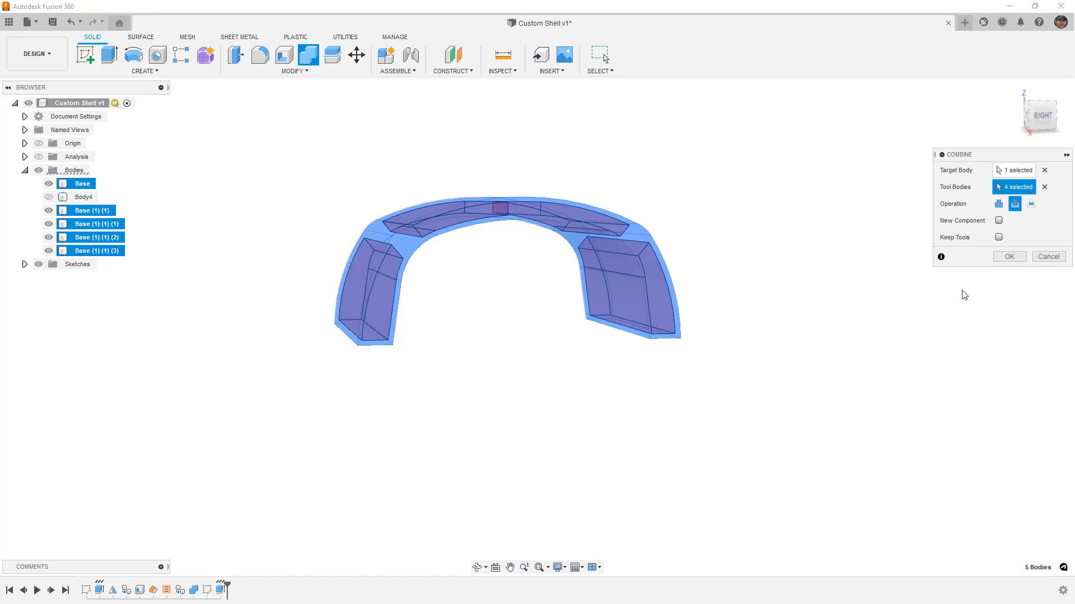
click(1008, 256)
Inspect the cavities through the translucent Base body and set its opacity to 100%.
shift+middle_drag(933, 242, 817, 240)
click(537, 236)
scroll(526, 236, up, 3)
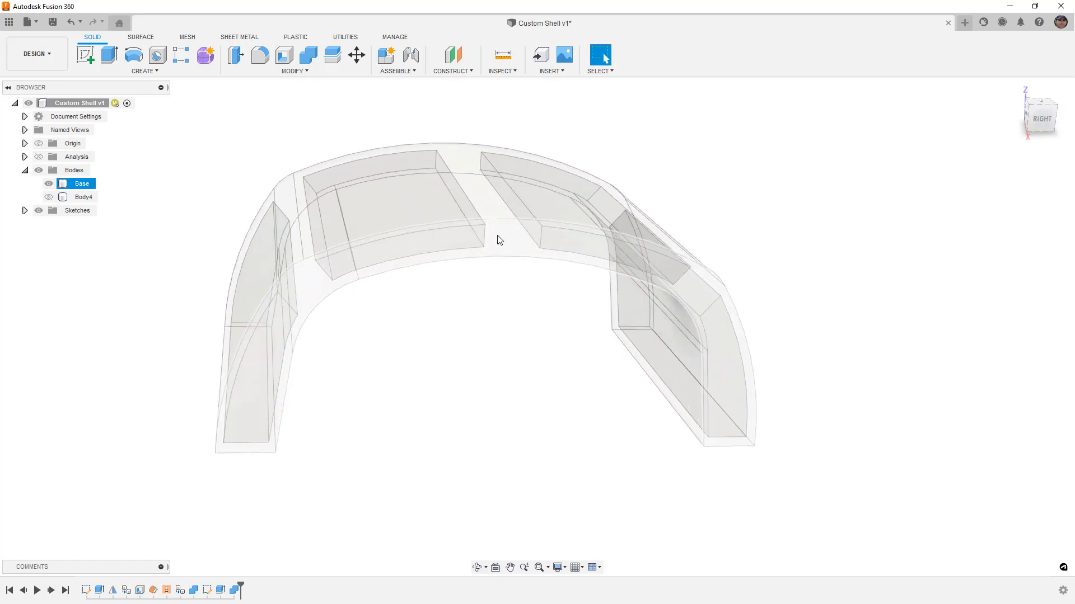
click(544, 334)
mouse_move(549, 337)
shift+middle_down()
mouse_move(561, 329)
mouse_move(558, 338)
shift+middle_up()
right_click(81, 184)
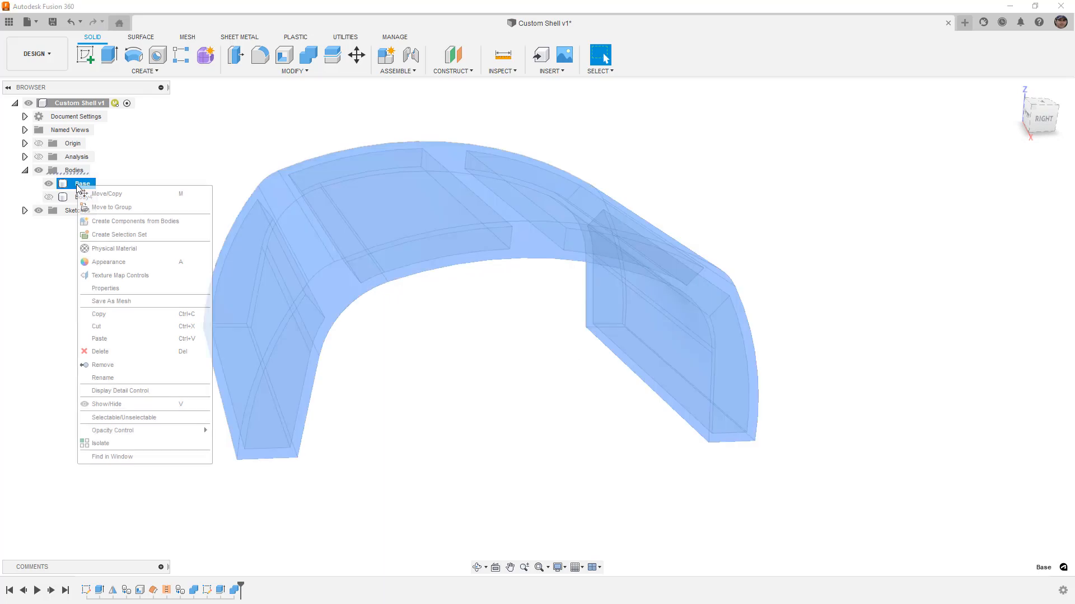
mouse_move(146, 431)
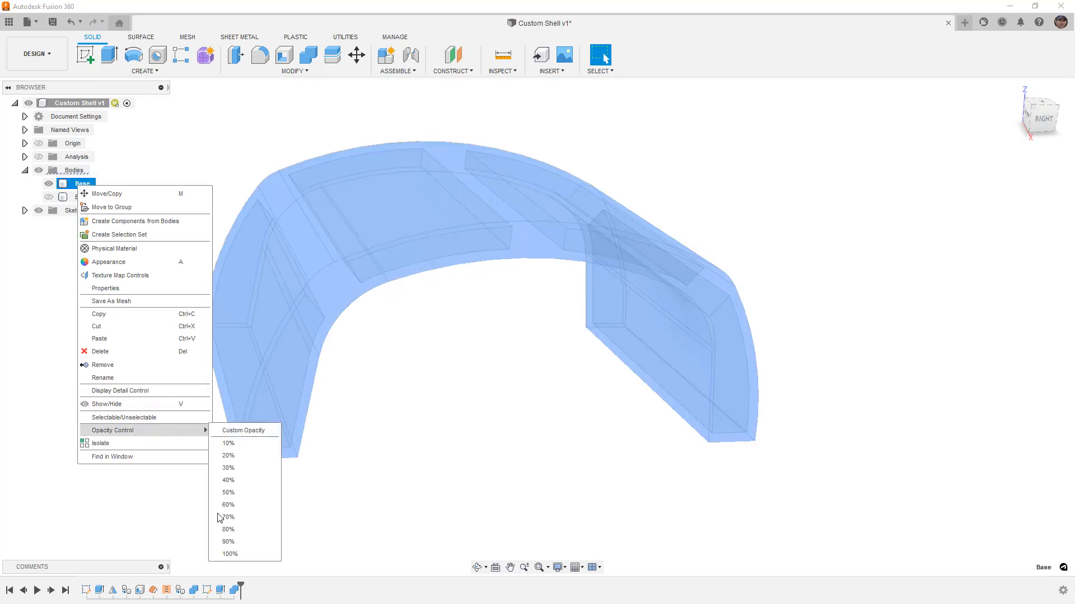
click(227, 555)
scroll(399, 497, down, 1)
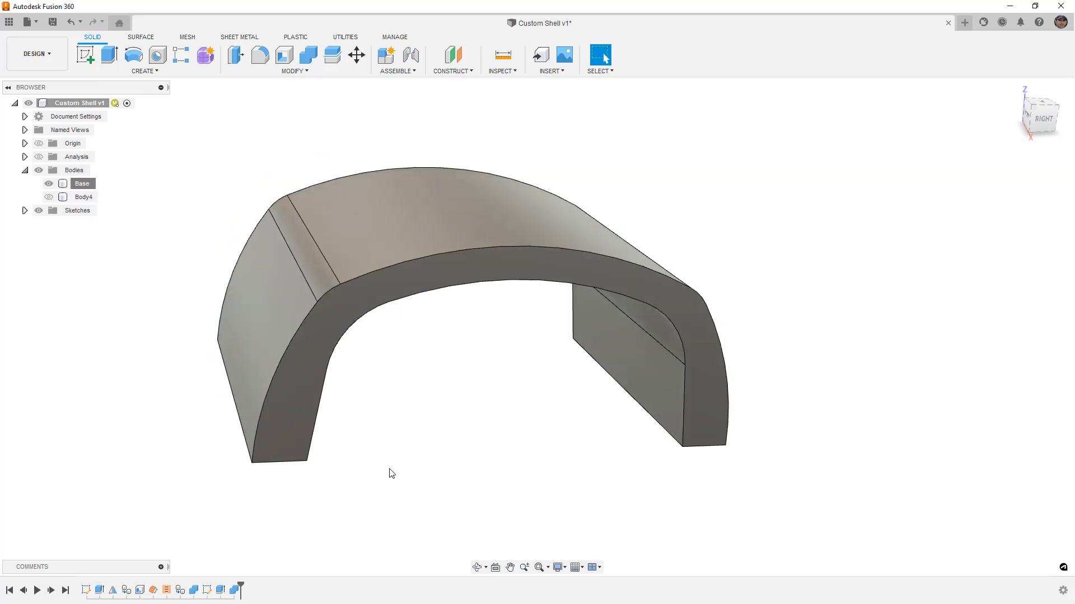
Turn on the section analysis and examine the cavities and solid ribs inside the arch, ending in the right view.
click(38, 158)
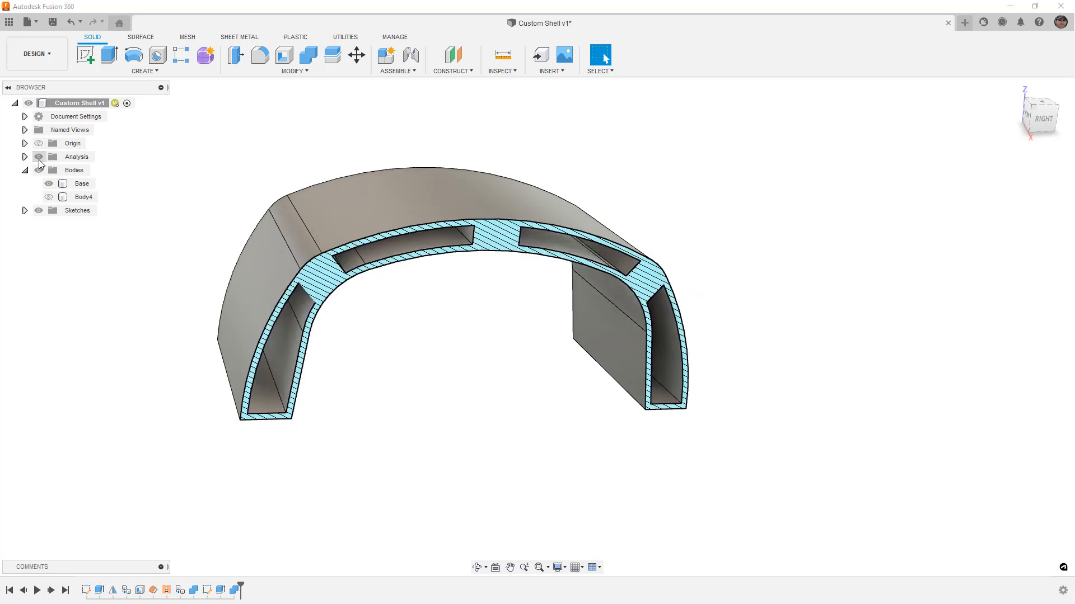
mouse_move(592, 368)
shift+middle_down()
mouse_move(564, 348)
mouse_move(573, 346)
shift+middle_up()
click(612, 291)
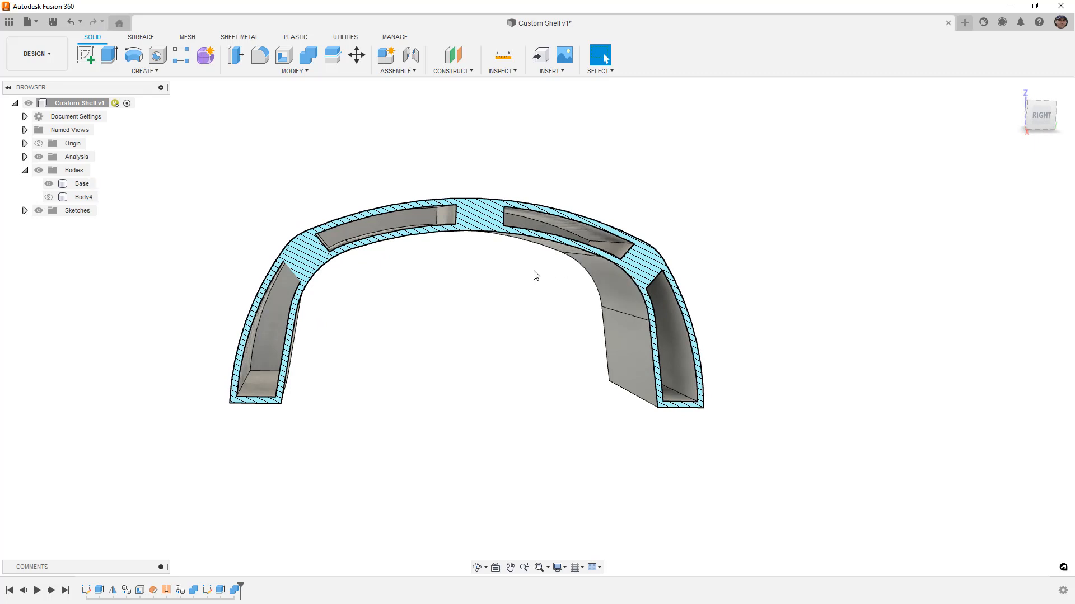
click(1040, 115)
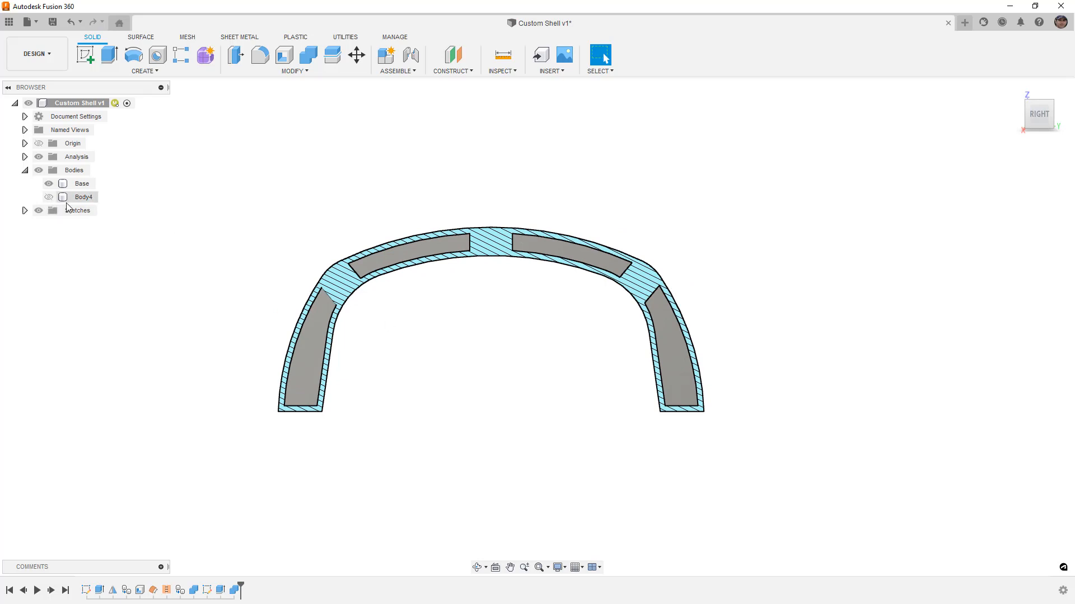
Make Sketch2 visible, toggle Body4 on and off, and turn off the section analysis.
click(25, 210)
click(48, 237)
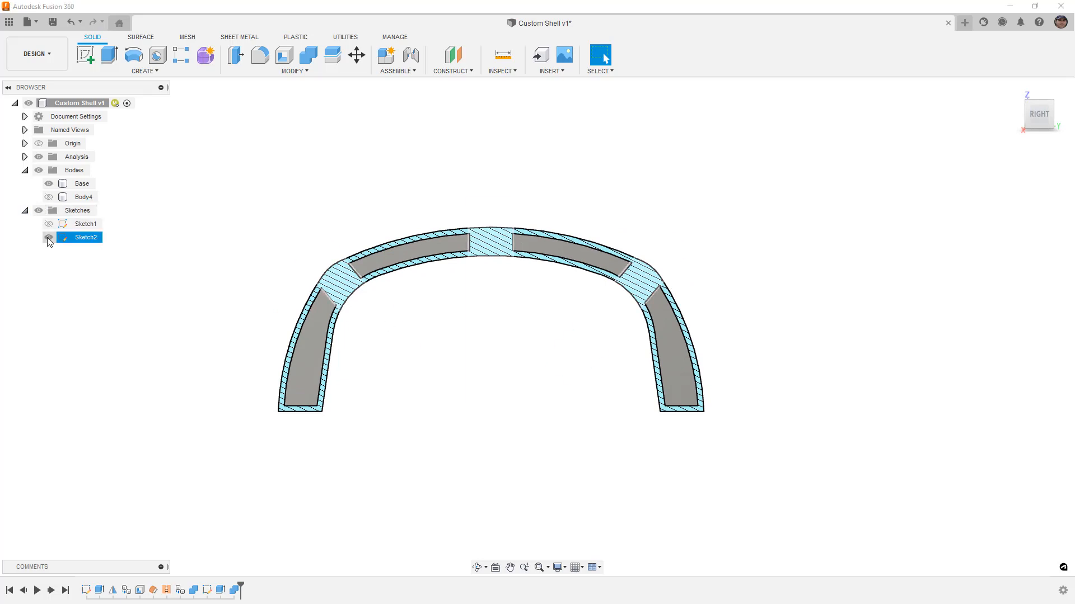
click(49, 197)
click(49, 197)
click(38, 157)
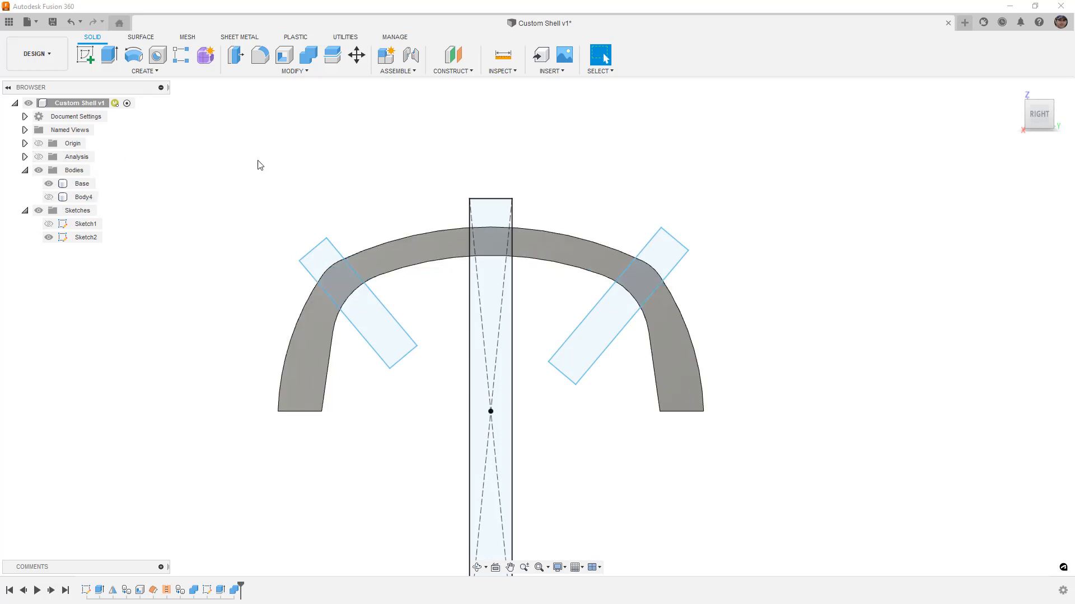
Start a new sketch on the origin plane facing the right view and draw a small circle inside the arch's crown on the vertical axis.
click(89, 53)
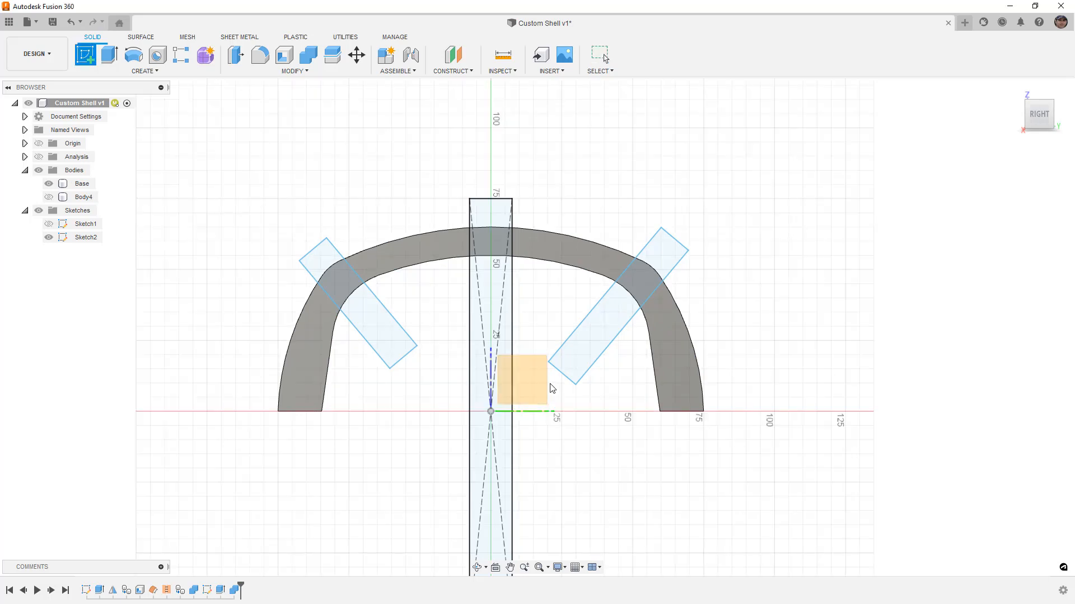
click(545, 378)
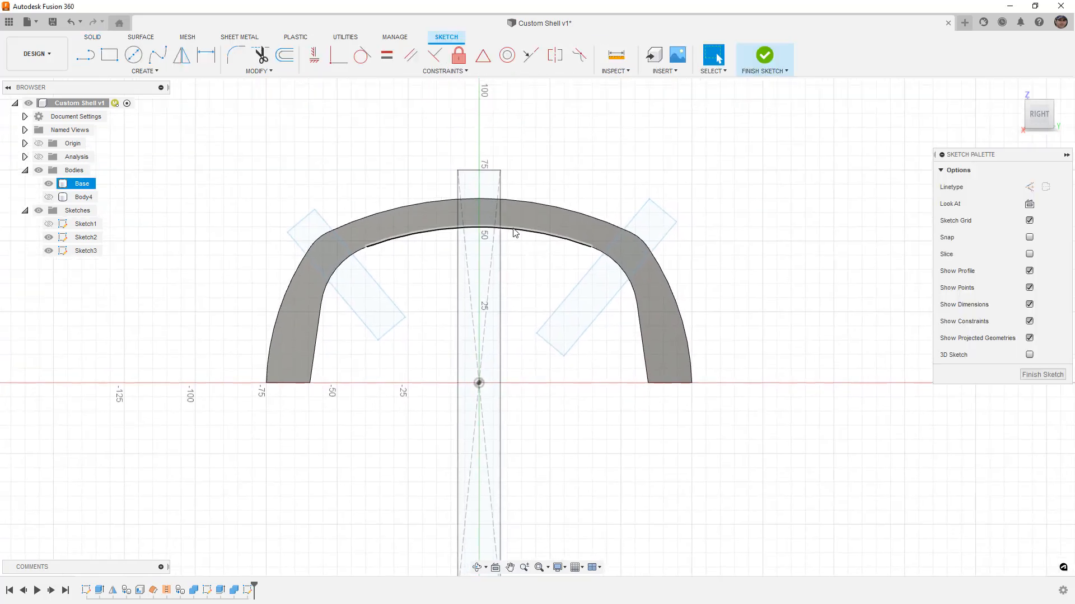
scroll(512, 235, up, 3)
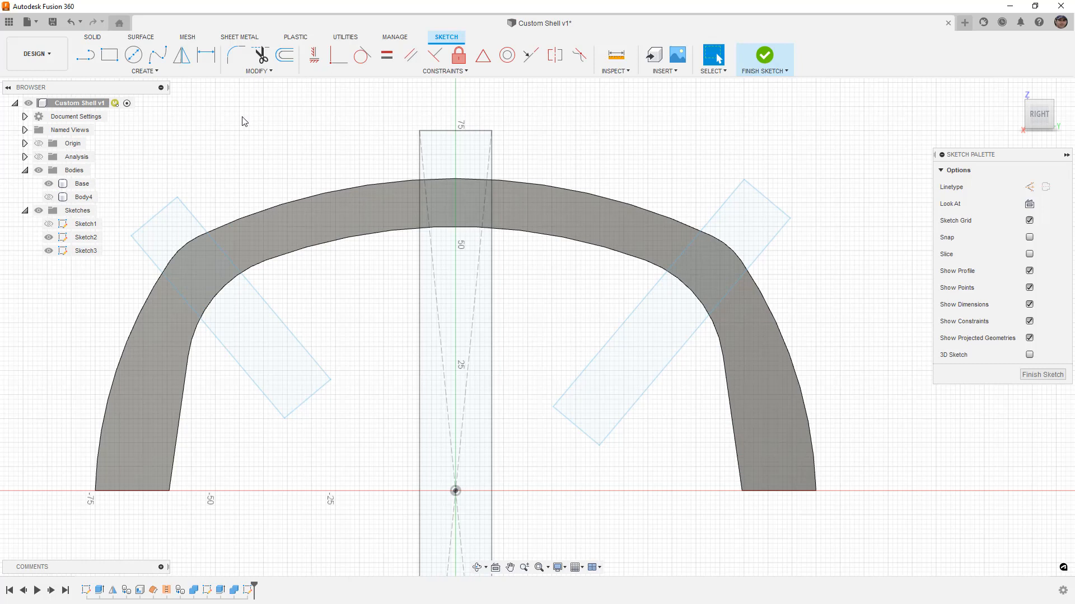
click(133, 54)
scroll(441, 208, up, 1)
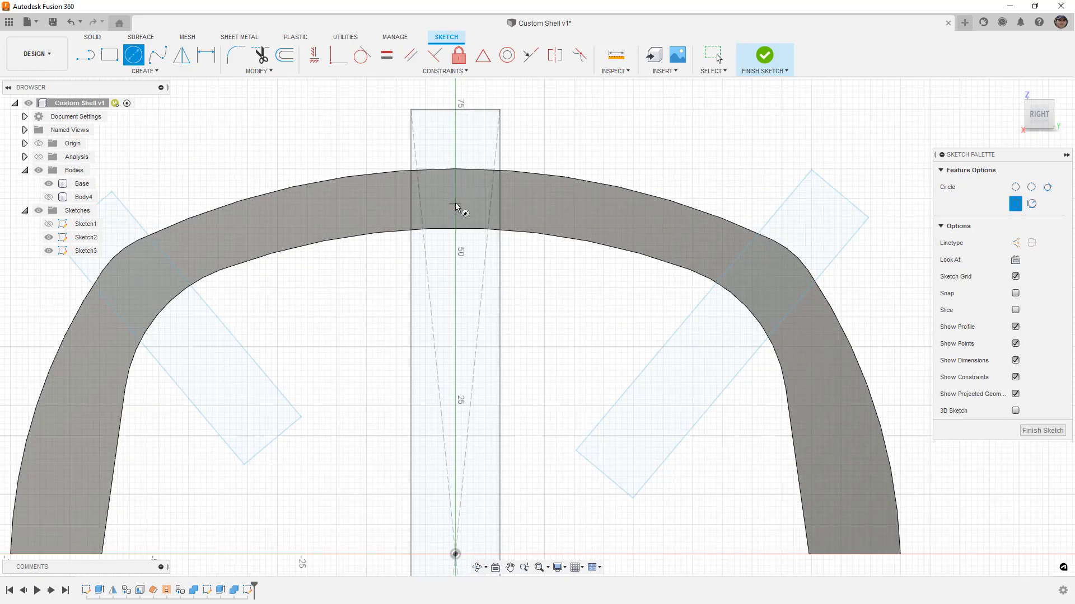
click(456, 202)
click(470, 216)
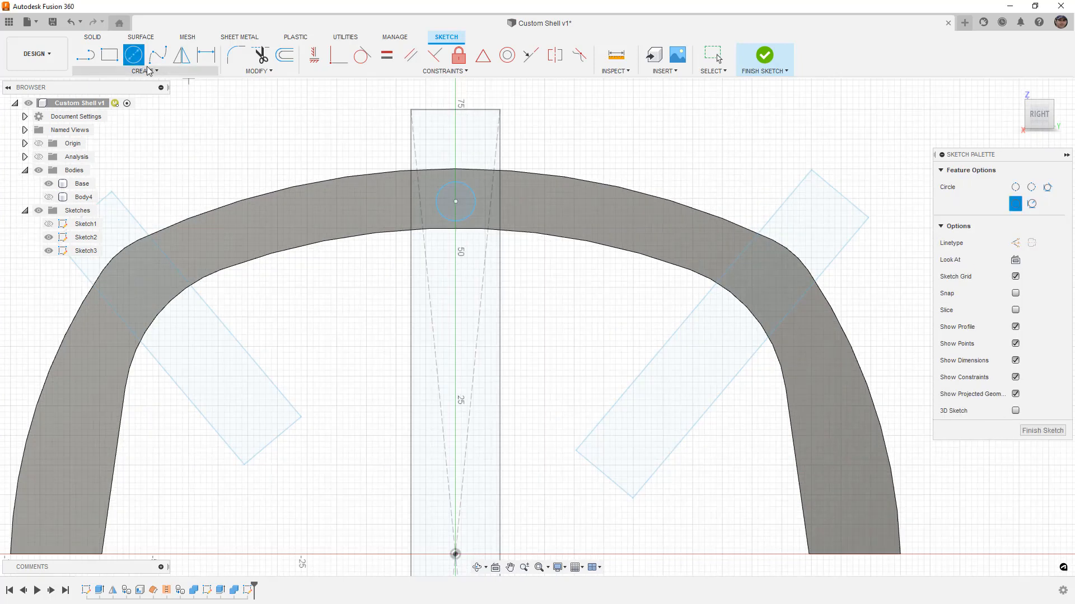
Draw a narrow vertical rectangle about 31 mm long below the crown circle and make its upper corner coincident with the circle.
click(110, 55)
click(445, 218)
click(474, 405)
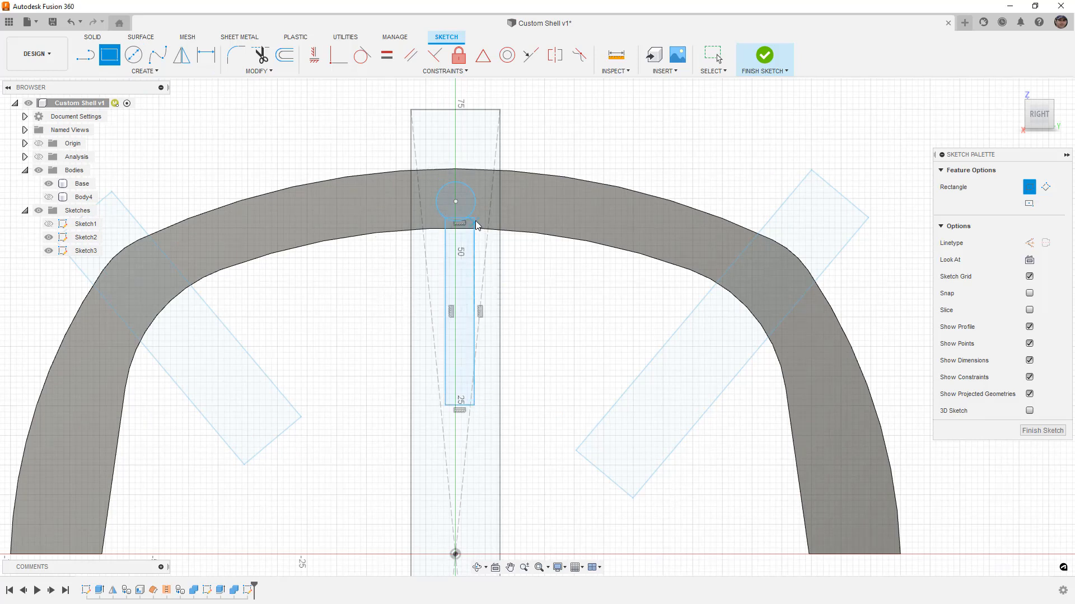
key(Escape)
drag(474, 219, 474, 211)
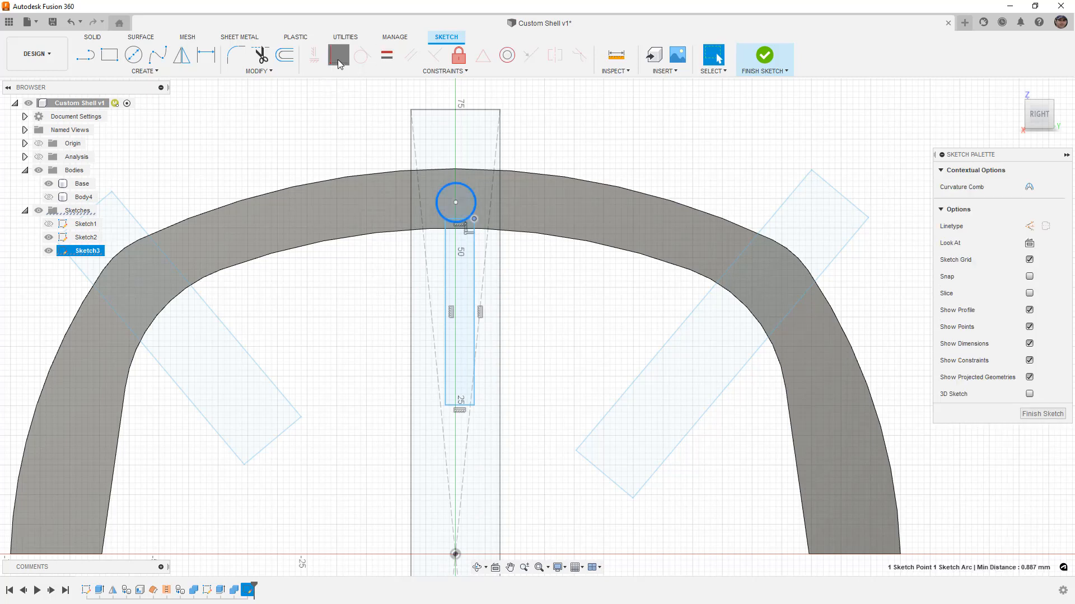
click(338, 55)
Constrain the circle's centre vertically in line with the sketch origin.
click(314, 54)
click(460, 207)
scroll(478, 248, down, 2)
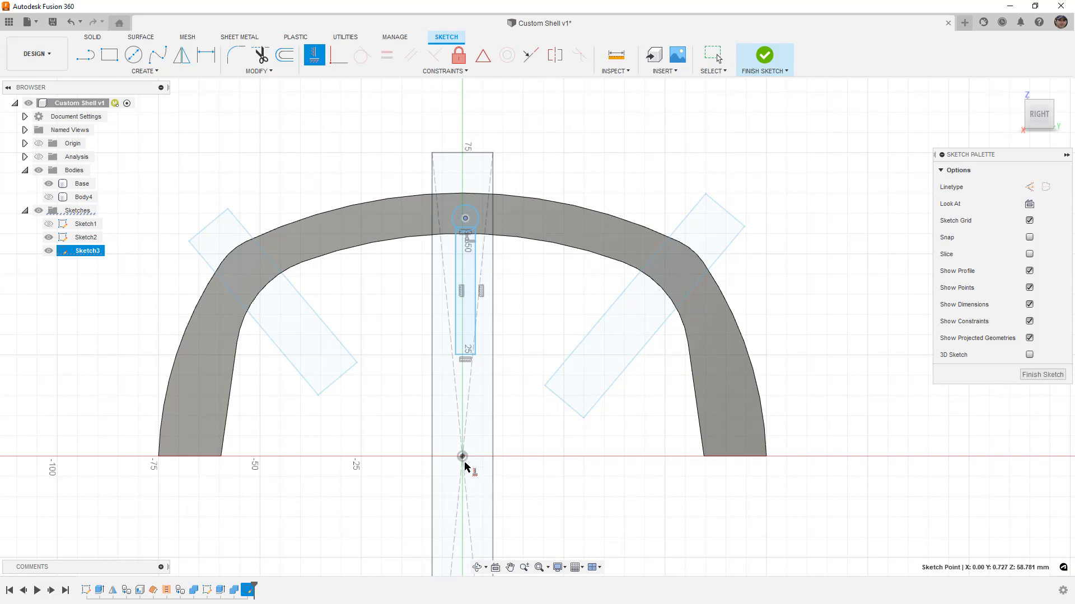
key(Escape)
Adjust the circle and the slot rectangle's side within the crown, and finish the keyhole sketch.
scroll(472, 221, up, 5)
drag(457, 188, 453, 176)
drag(476, 245, 469, 245)
scroll(481, 241, down, 2)
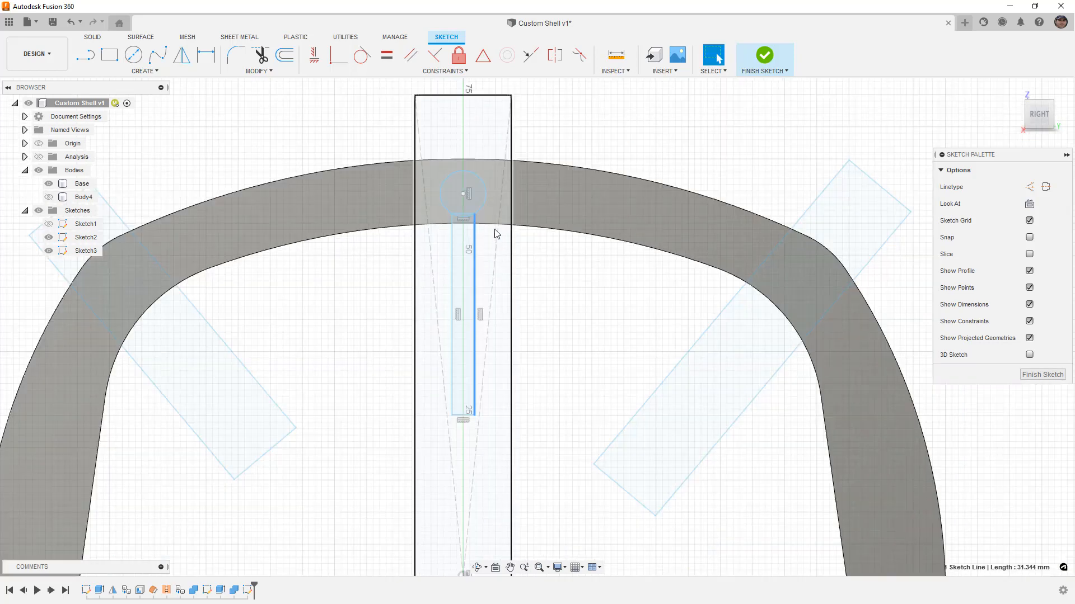
click(765, 55)
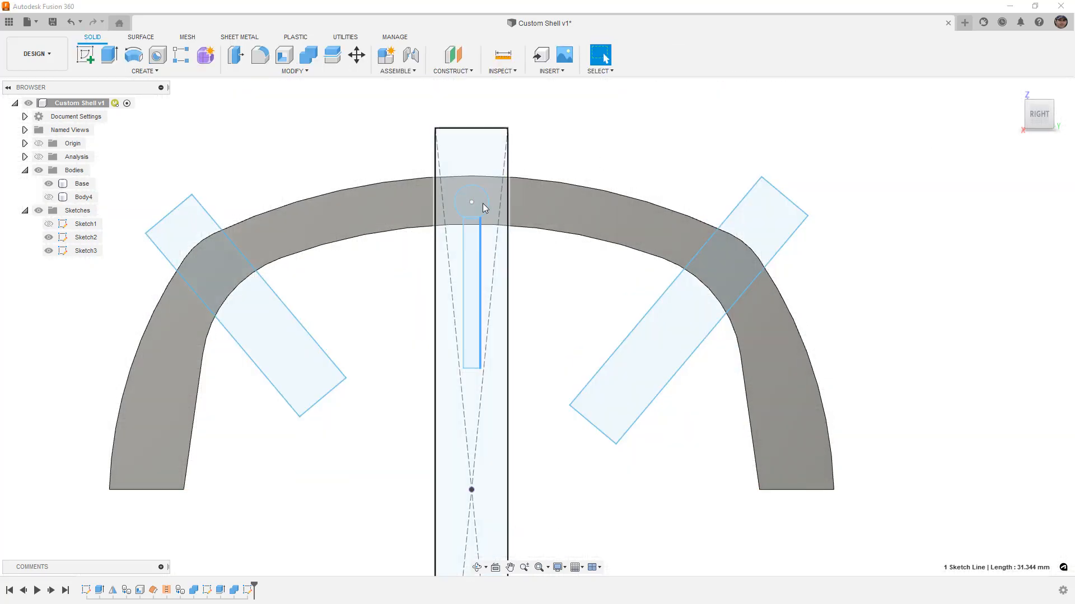
Start an Extrude, hide Sketch2 and clear the profile selection so only the keyhole sketch can be picked.
key(e)
click(474, 222)
scroll(479, 209, up, 2)
scroll(471, 229, up, 1)
click(49, 238)
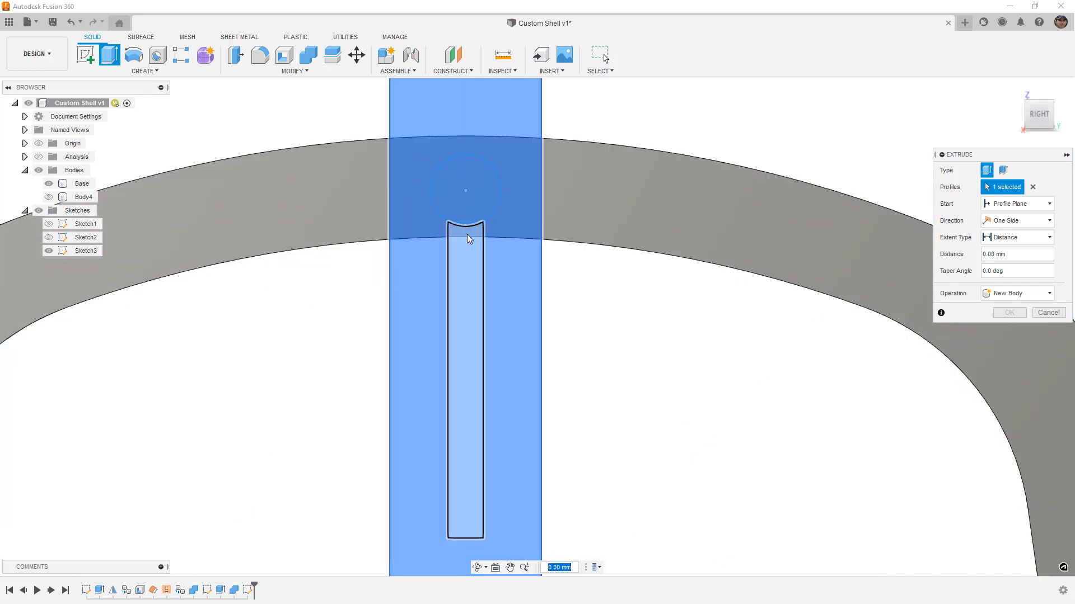
click(1031, 187)
Extrude the three keyhole profiles of Sketch3 by -26 mm as a cut into the arch's crown.
shift+middle_drag(609, 259, 518, 202)
click(488, 202)
click(485, 226)
click(492, 240)
scroll(493, 240, down, 4)
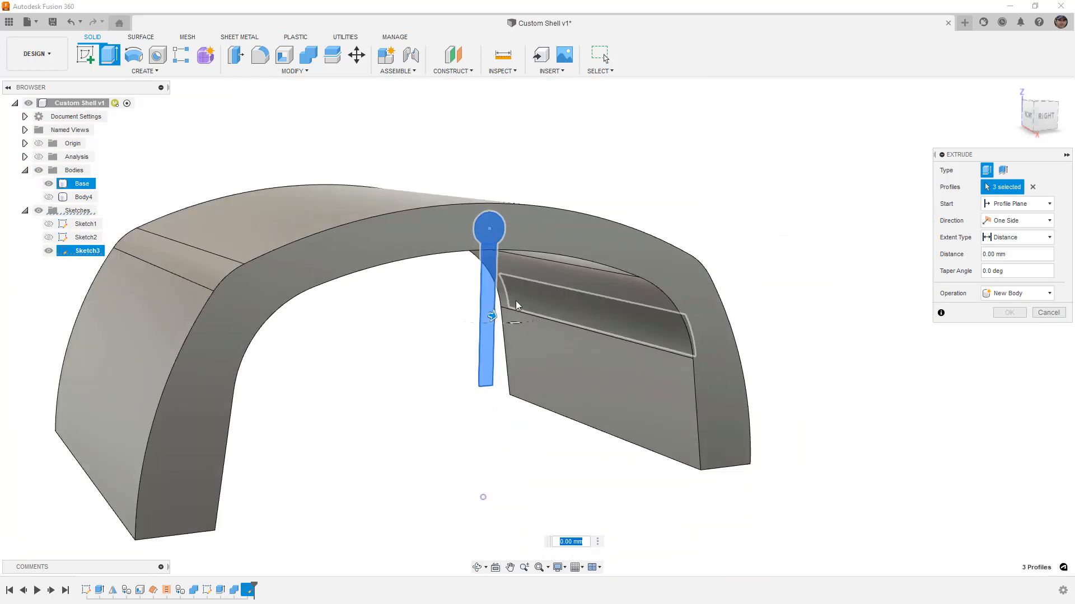
drag(492, 316, 431, 302)
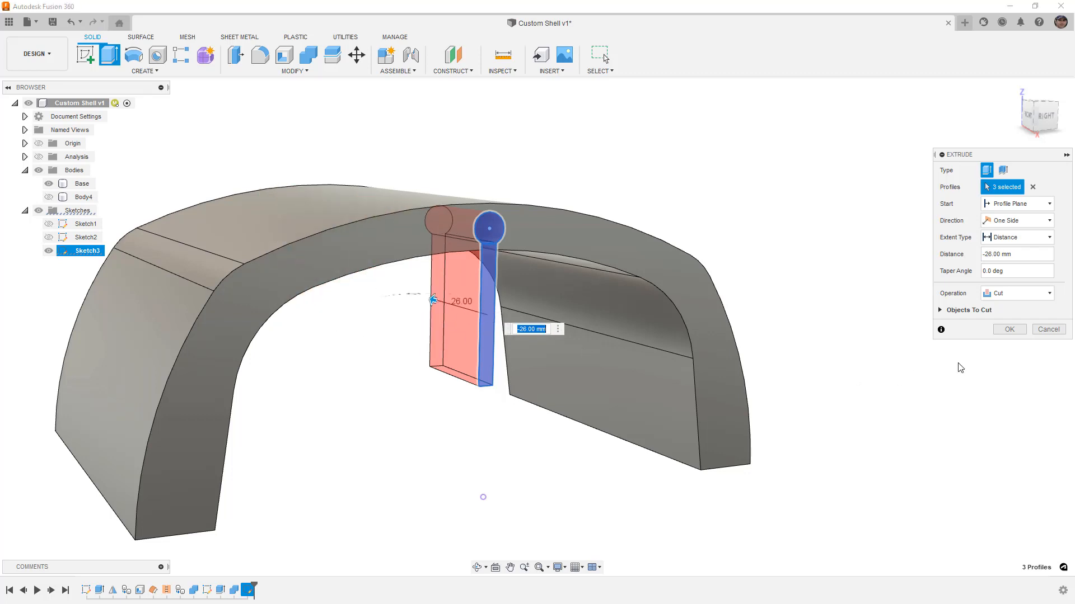
click(1009, 329)
Edit the keyhole cut and set its extent type to All so it runs through the whole arch.
mouse_move(549, 292)
shift+middle_down()
mouse_move(519, 293)
mouse_move(431, 214)
shift+middle_up()
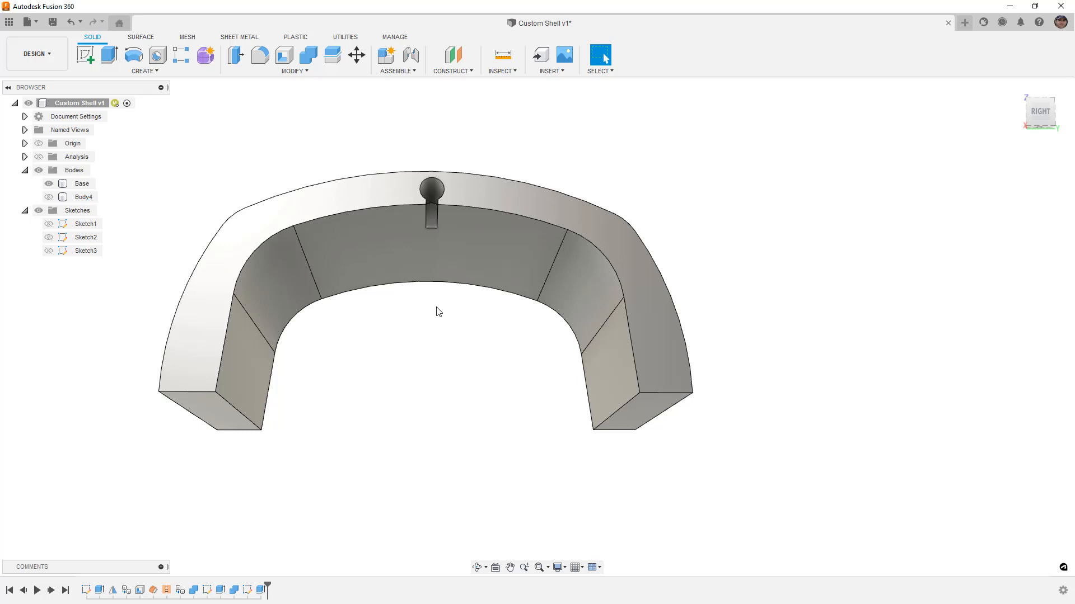
click(442, 184)
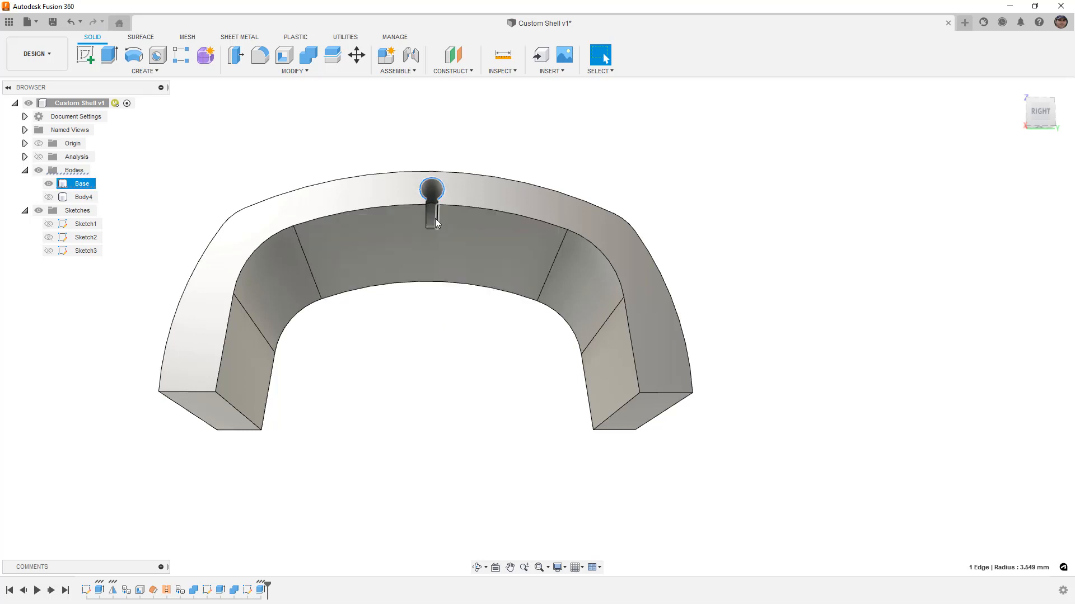
double_click(261, 589)
shift+middle_drag(447, 294, 442, 218)
drag(442, 218, 414, 344)
click(1043, 237)
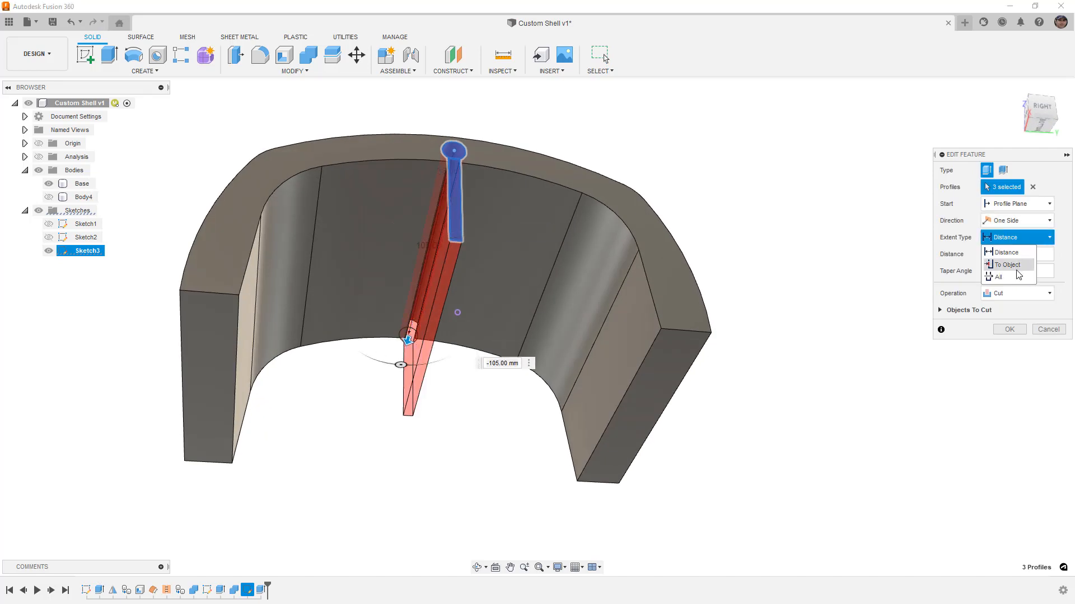
click(1015, 277)
click(1008, 330)
Turn on the section analysis in the right view and examine the rib material around the keyhole cut.
shift+middle_drag(547, 305, 476, 269)
click(1040, 109)
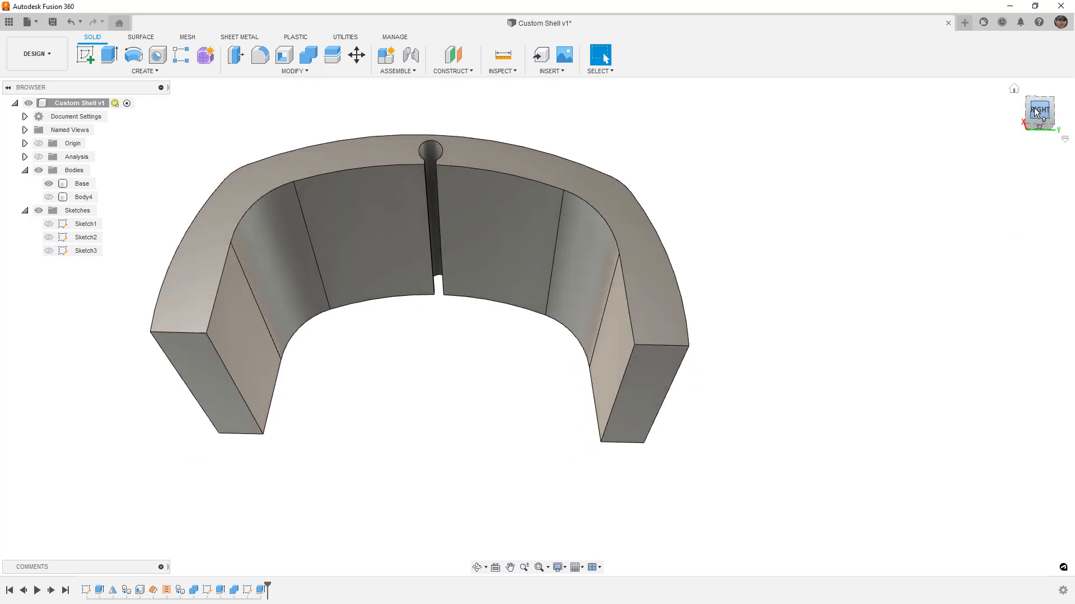
middle_drag(786, 179, 861, 227)
scroll(861, 226, down, 2)
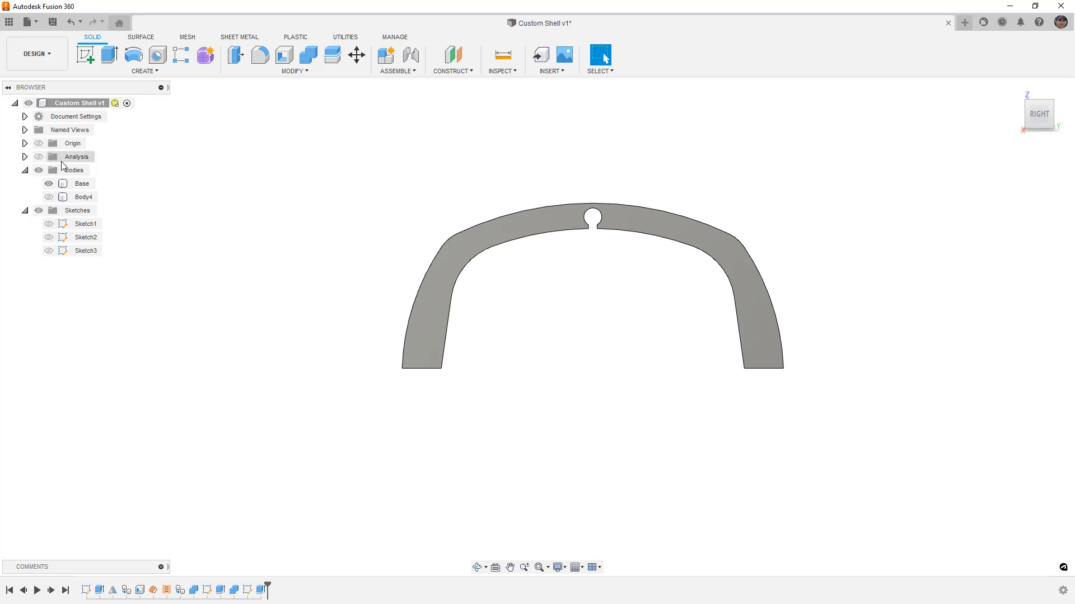
click(38, 157)
scroll(618, 239, up, 5)
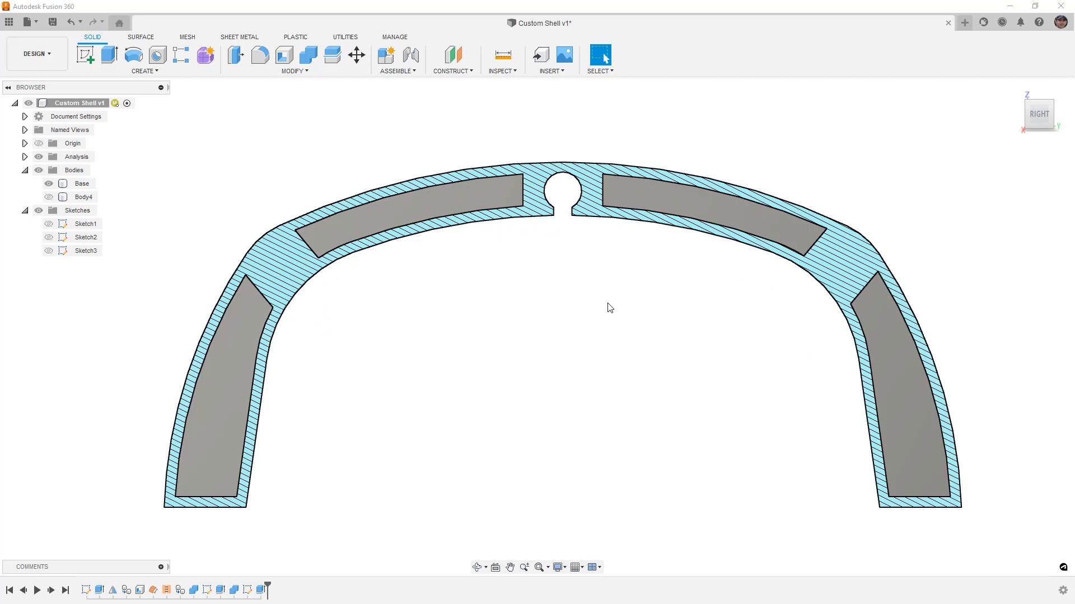
click(622, 214)
scroll(520, 309, down, 2)
Show Body4 in the section for comparison, hide it again, and turn off the section analysis.
click(50, 200)
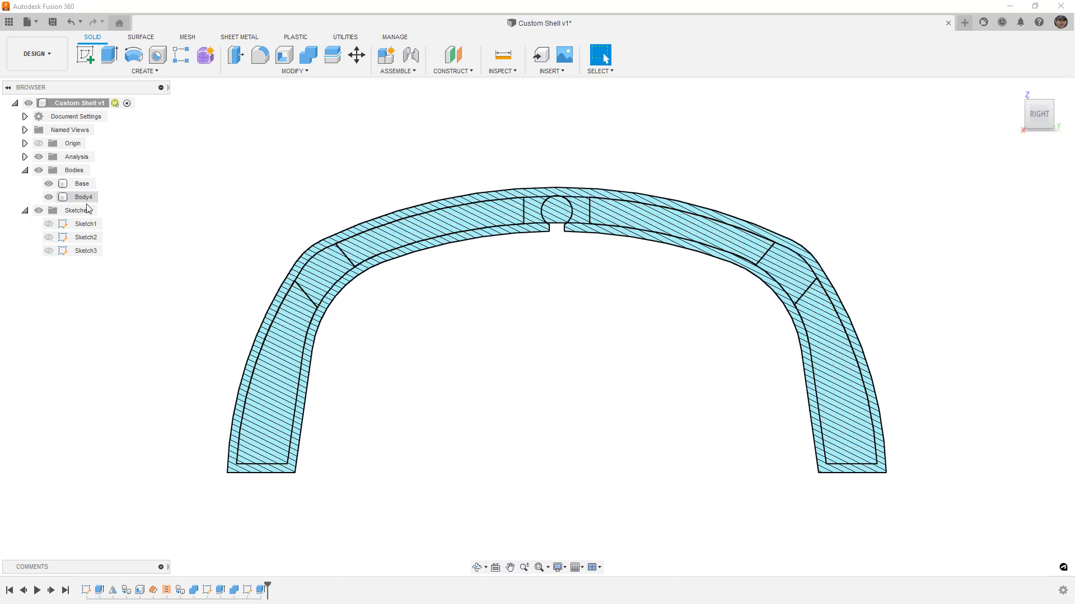
click(49, 198)
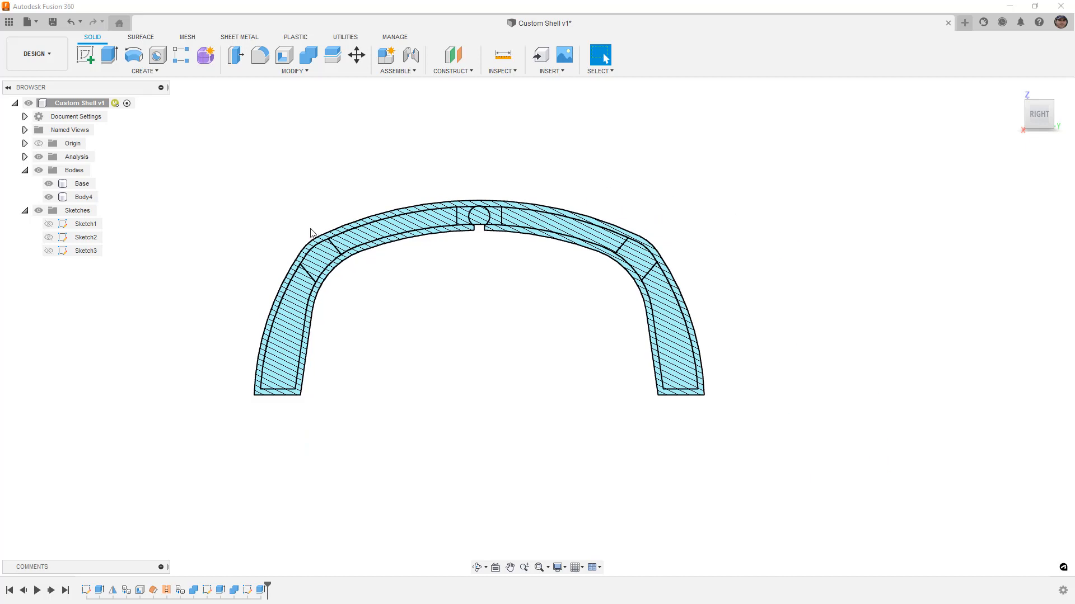
click(40, 157)
shift+middle_drag(230, 218, 255, 228)
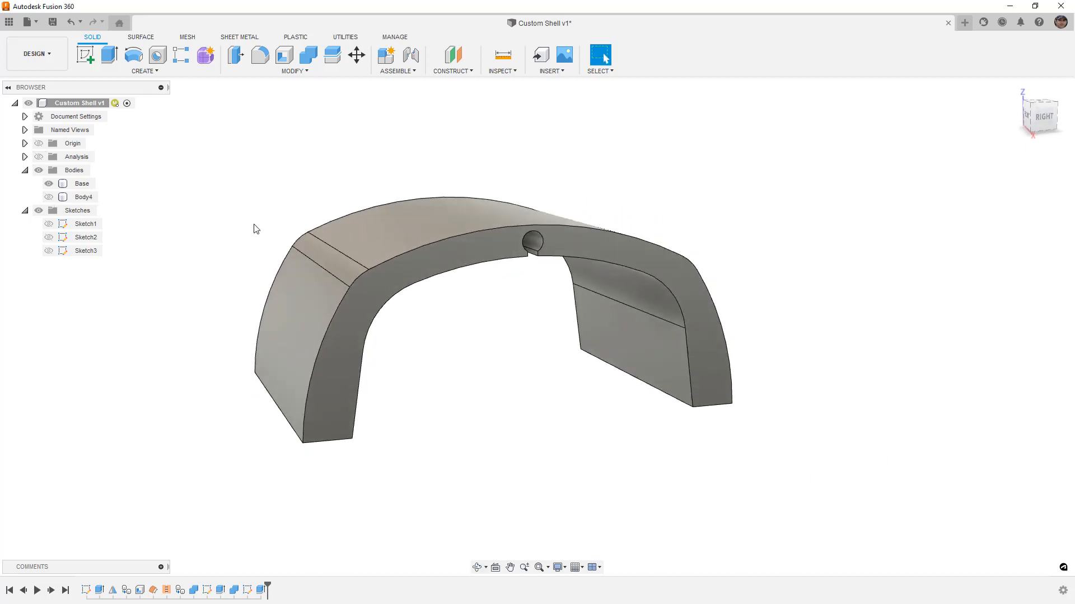